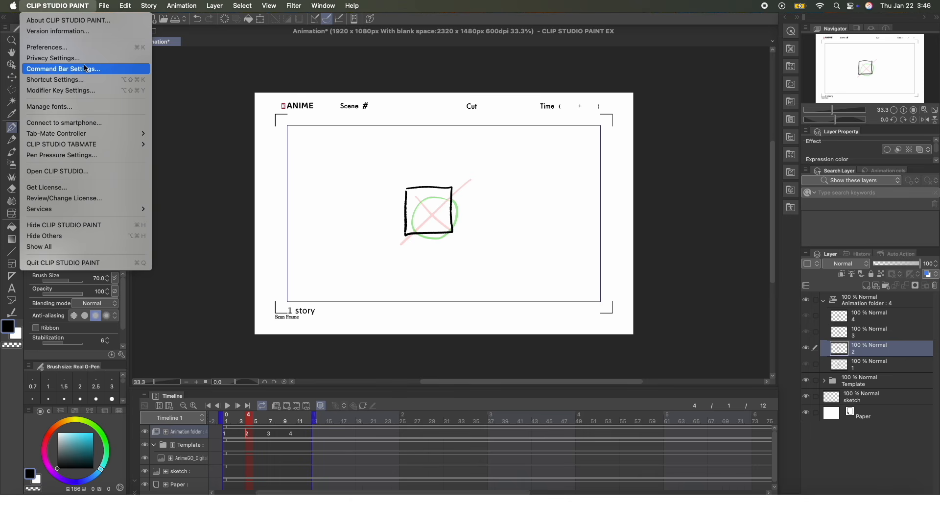
Examine the Animation entries under menu commands in the shortcut settings, and leave the settings without changing anything.
{"action": "left_click", "coordinate": [83, 79]}
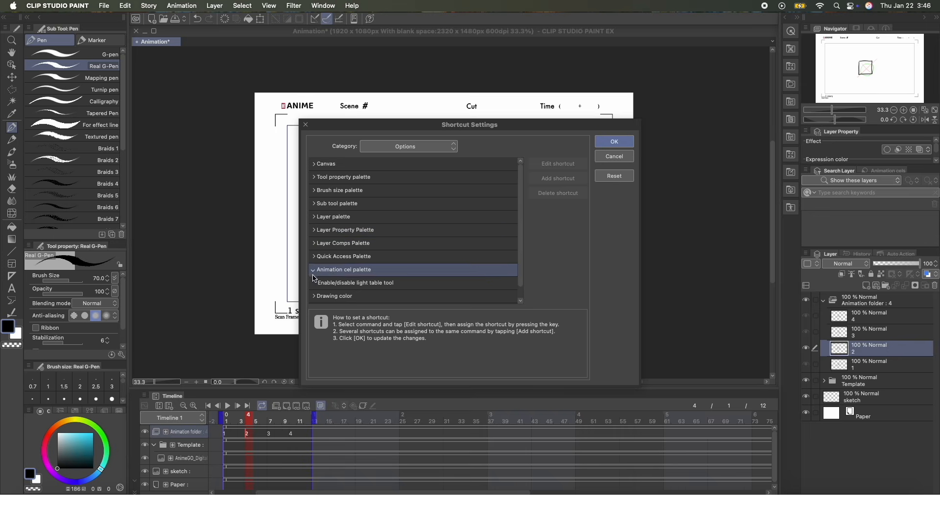
{"action": "left_click", "coordinate": [419, 148]}
{"action": "left_click", "coordinate": [412, 164]}
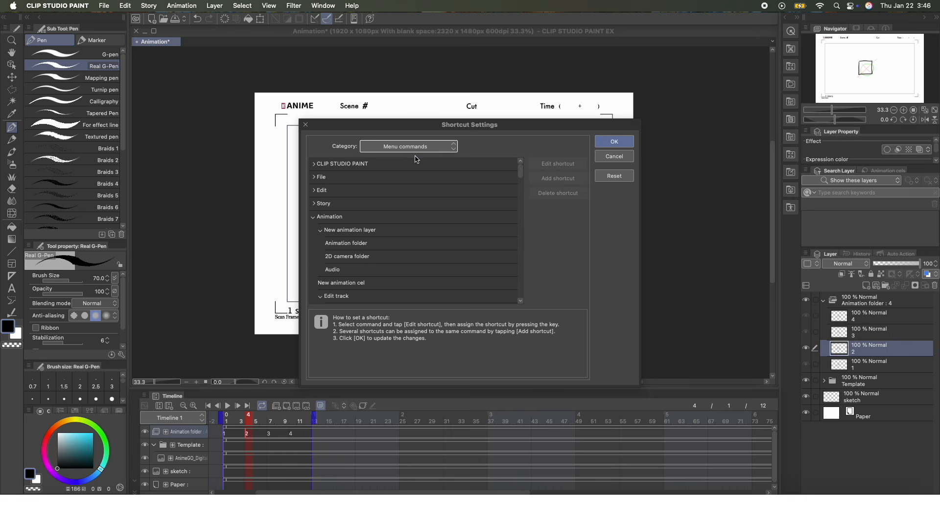
{"action": "left_click", "coordinate": [514, 187]}
{"action": "left_click", "coordinate": [320, 230]}
{"action": "left_click_drag", "start_coordinate": [520, 171], "coordinate": [523, 222]}
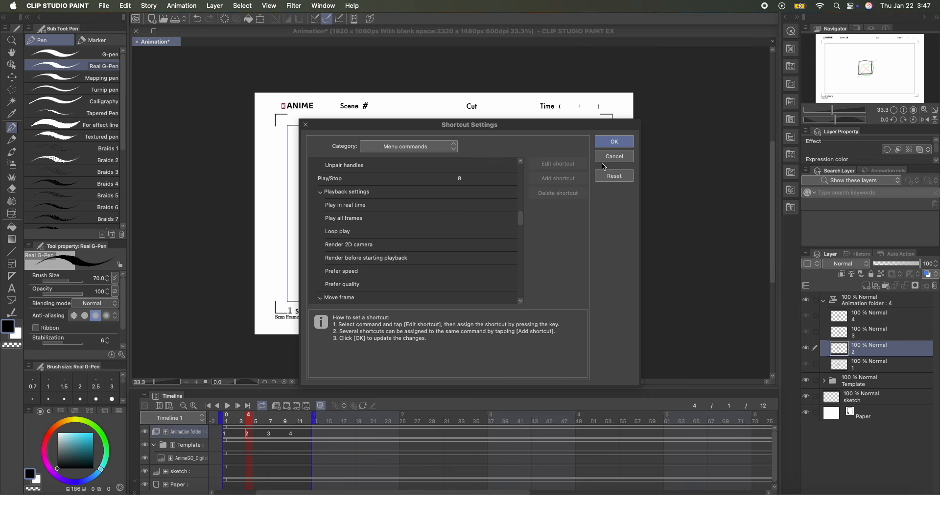
{"action": "left_click", "coordinate": [612, 157]}
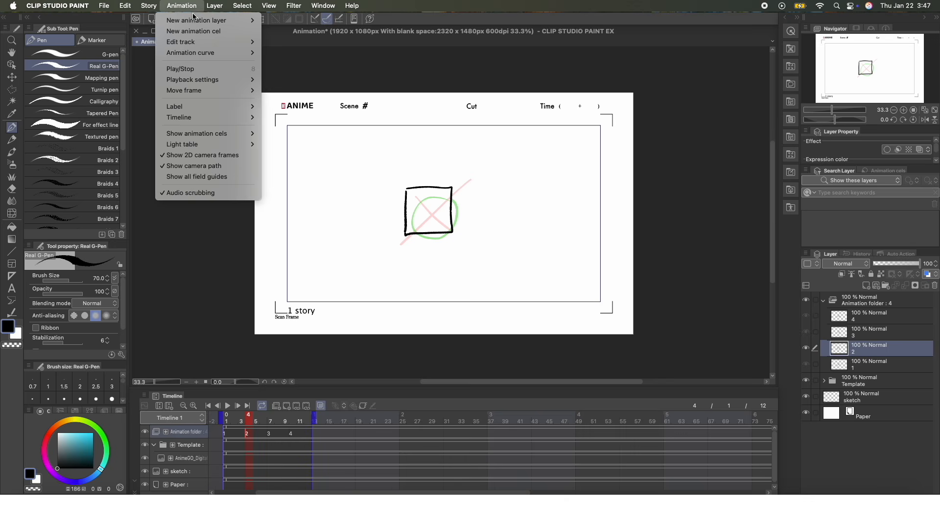
Review the onion skin settings for animation cels, including the number of skins, frame colors and opacity.
{"action": "mouse_move", "coordinate": [205, 133]}
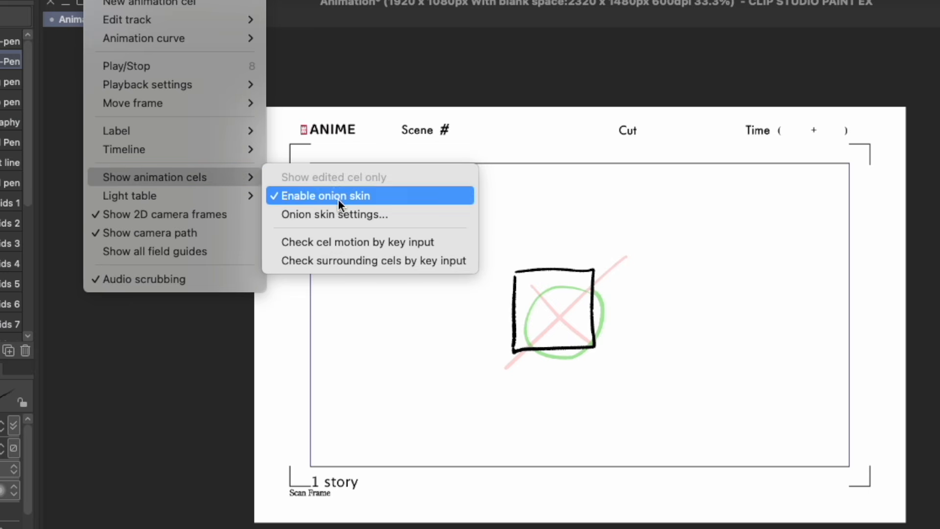
{"action": "left_click", "coordinate": [340, 214]}
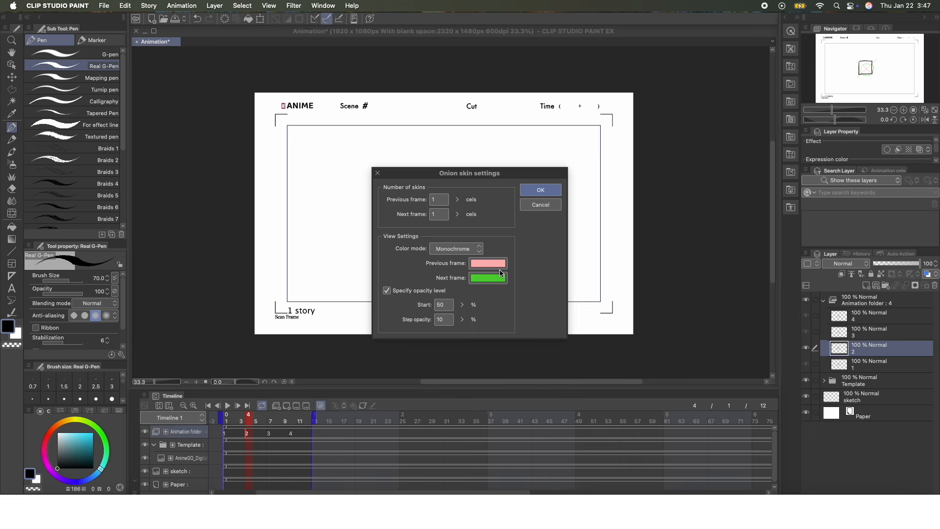
{"action": "left_click", "coordinate": [541, 190]}
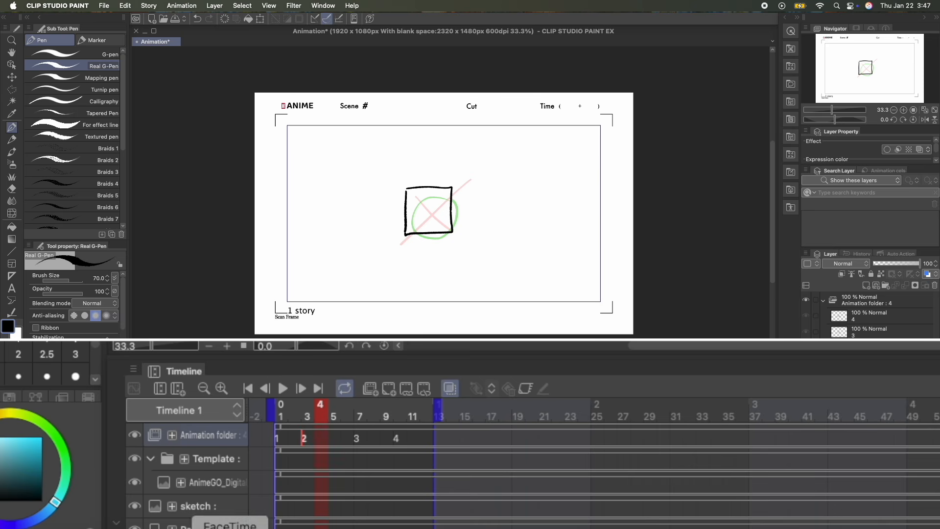
Move cel 3 to frame 4 on the animation folder's track and play back the new timing.
{"action": "left_click", "coordinate": [359, 439]}
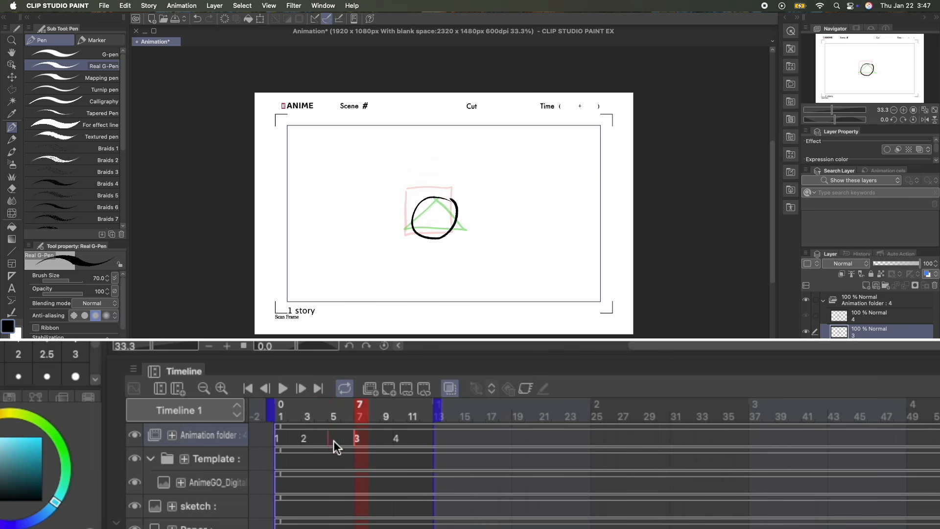
{"action": "left_click_drag", "start_coordinate": [319, 442], "coordinate": [317, 441]}
{"action": "left_click", "coordinate": [283, 388]}
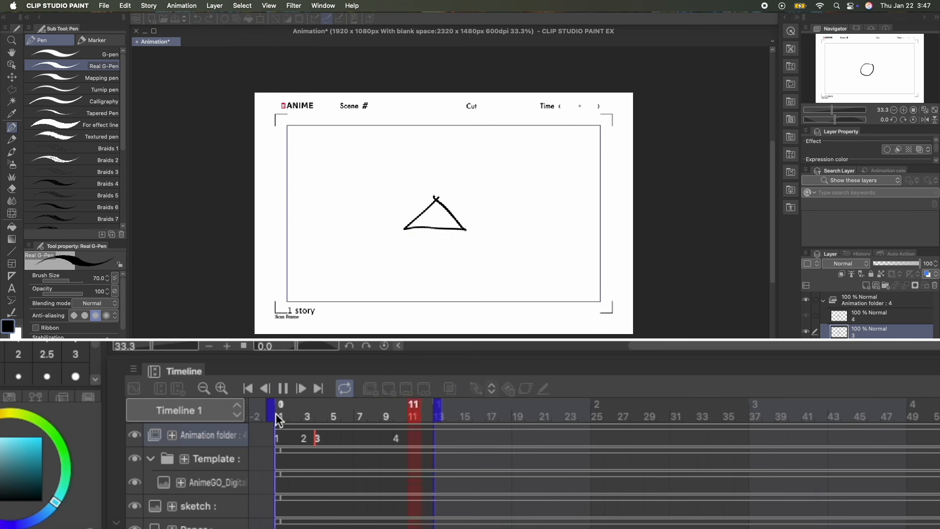
{"action": "left_click", "coordinate": [283, 389]}
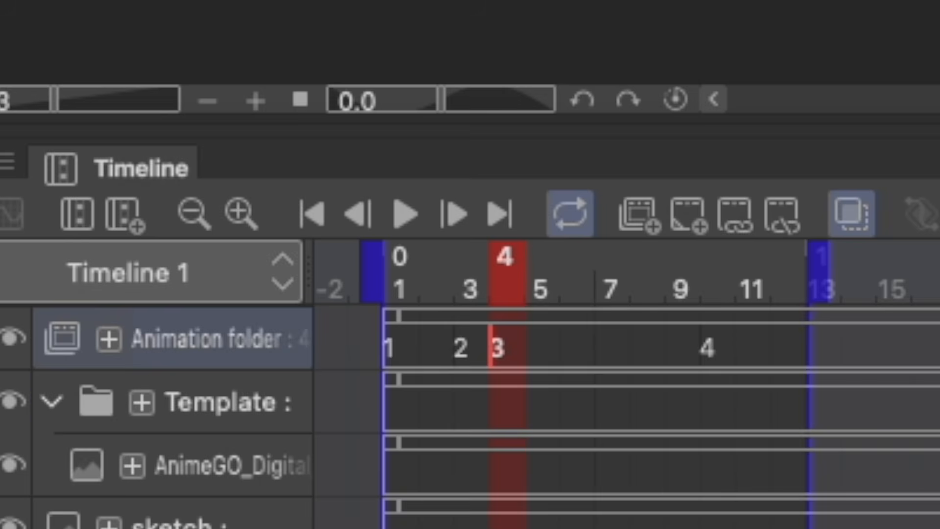
Add a new animation cel at frame 7 of the animation folder and draw a zigzag line on it.
{"action": "left_click", "coordinate": [220, 402]}
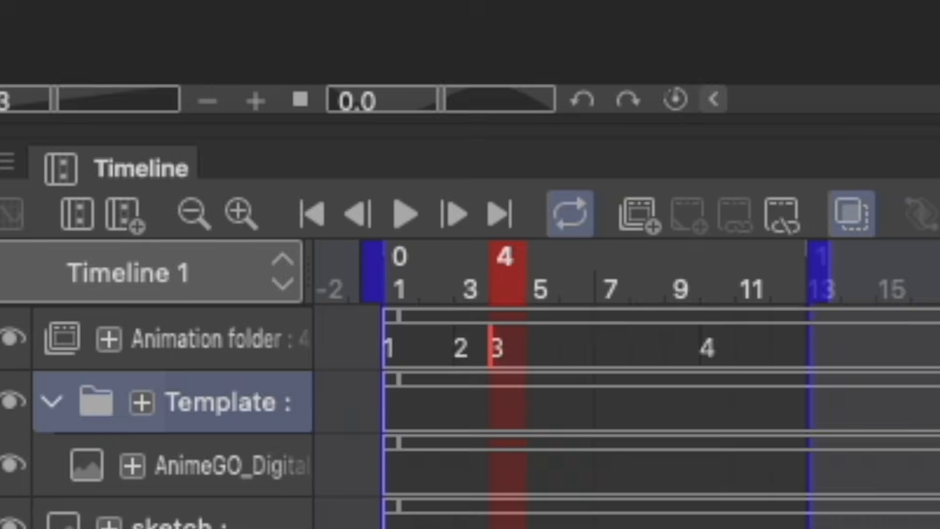
{"action": "left_click", "coordinate": [885, 285]}
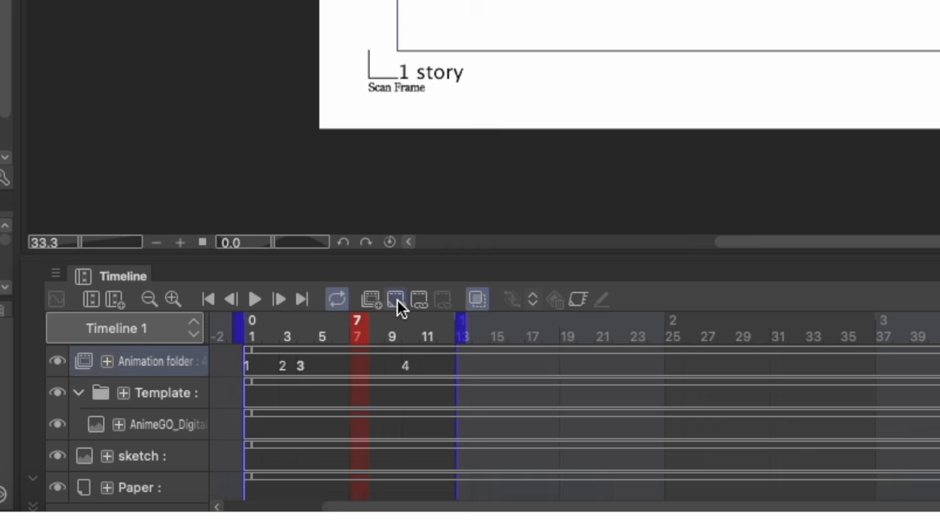
{"action": "left_click", "coordinate": [287, 407]}
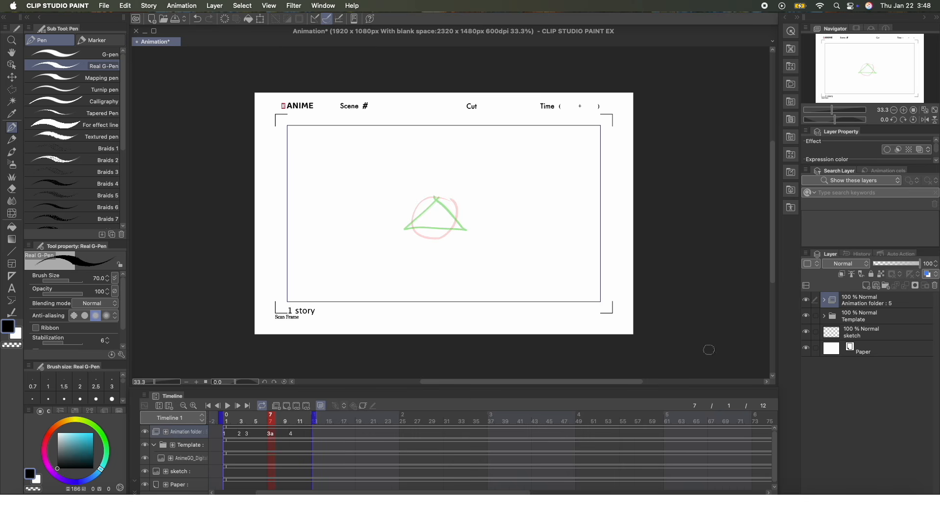
{"action": "left_click", "coordinate": [824, 302]}
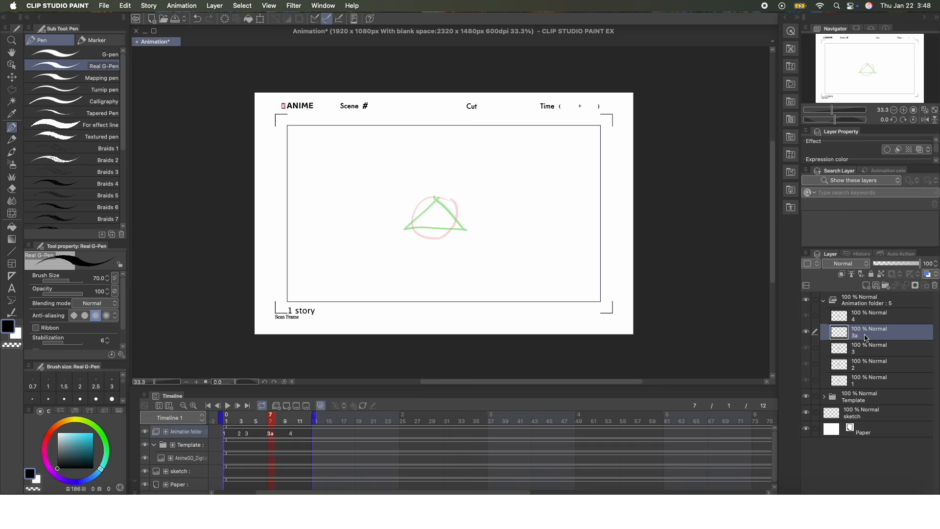
{"action": "mouse_move", "coordinate": [410, 228]}
{"action": "left_mouse_down"}
{"action": "mouse_move", "coordinate": [453, 225]}
{"action": "mouse_move", "coordinate": [461, 197]}
{"action": "left_mouse_up"}
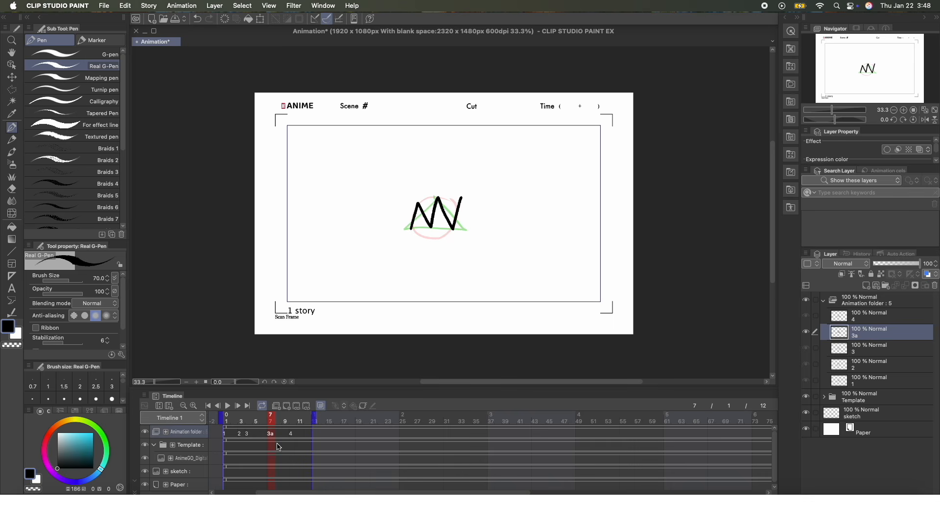
Compare the drawings on cels 3, 3a and 4 by stepping through their frames on the timeline.
{"action": "left_click", "coordinate": [247, 435]}
{"action": "left_click", "coordinate": [270, 434]}
{"action": "left_click", "coordinate": [285, 318]}
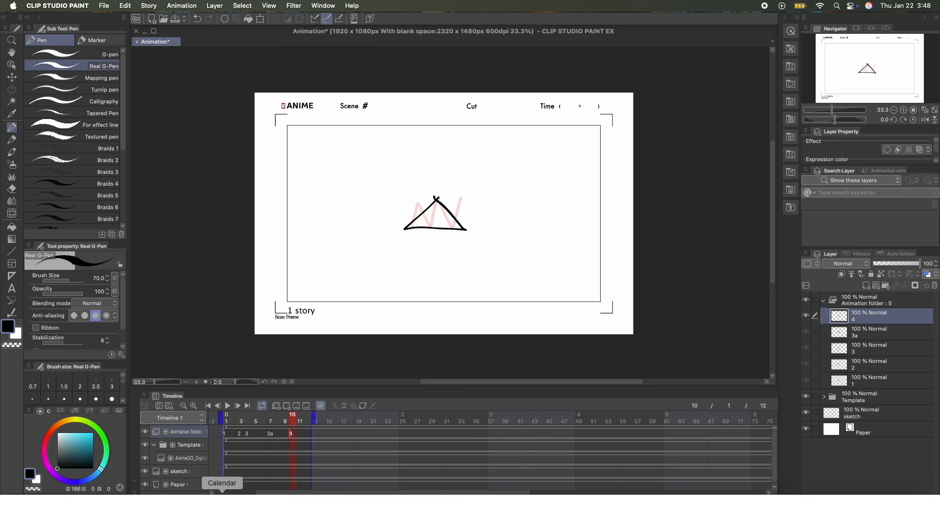
Rename the animation folder's cels in timeline order.
{"action": "left_click", "coordinate": [270, 434]}
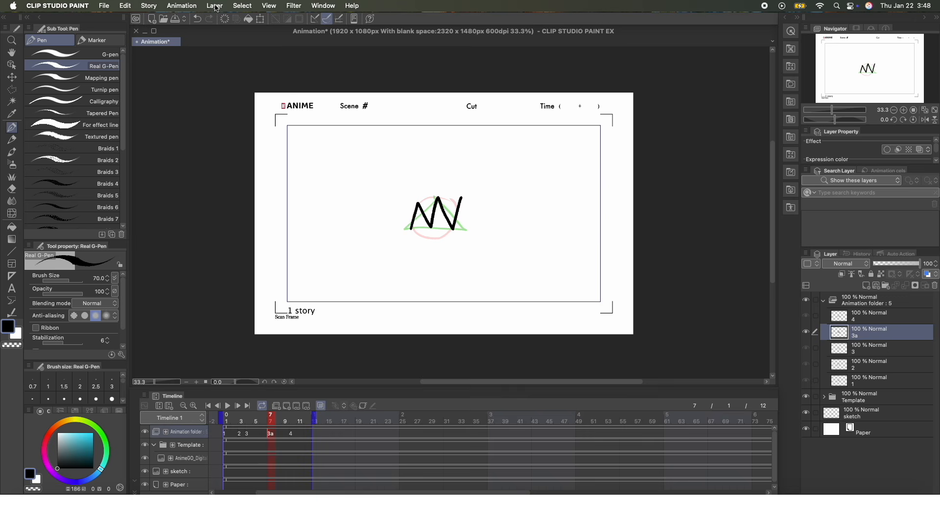
{"action": "left_click", "coordinate": [188, 6]}
{"action": "mouse_move", "coordinate": [244, 46]}
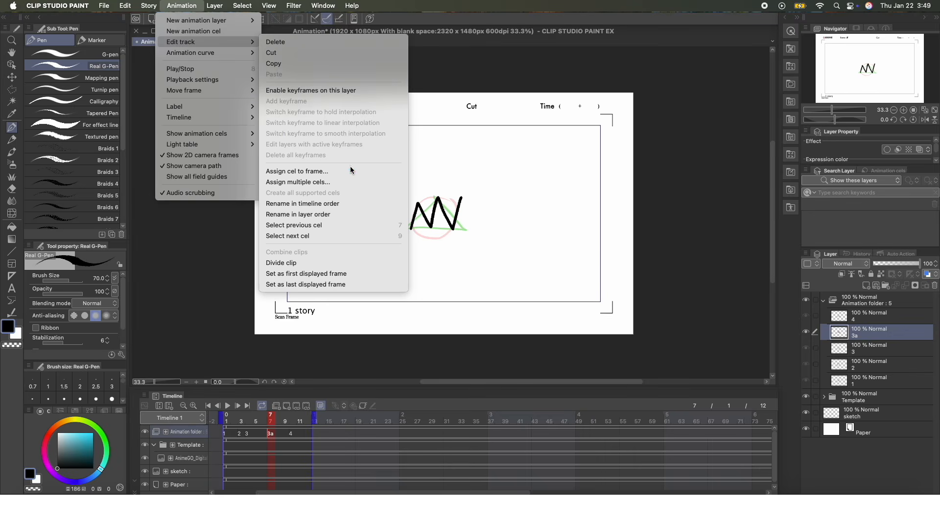
{"action": "left_click", "coordinate": [349, 203]}
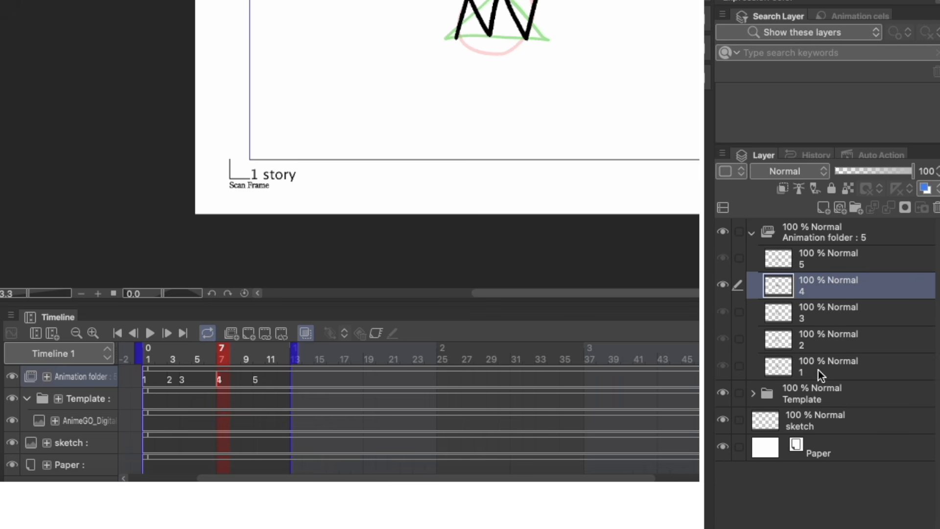
Check the renumbered cels on the timeline and move cel 3 to frame 5.
{"action": "left_click", "coordinate": [253, 380]}
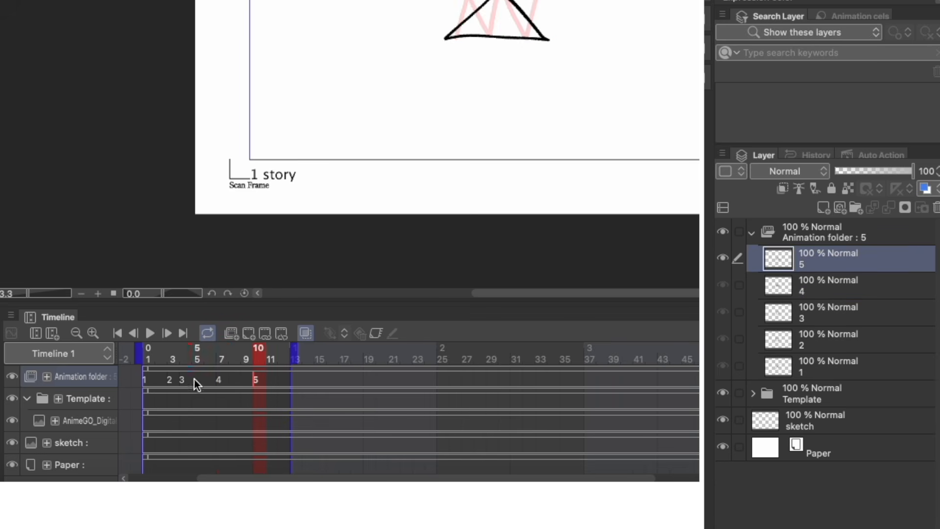
{"action": "left_click", "coordinate": [191, 381]}
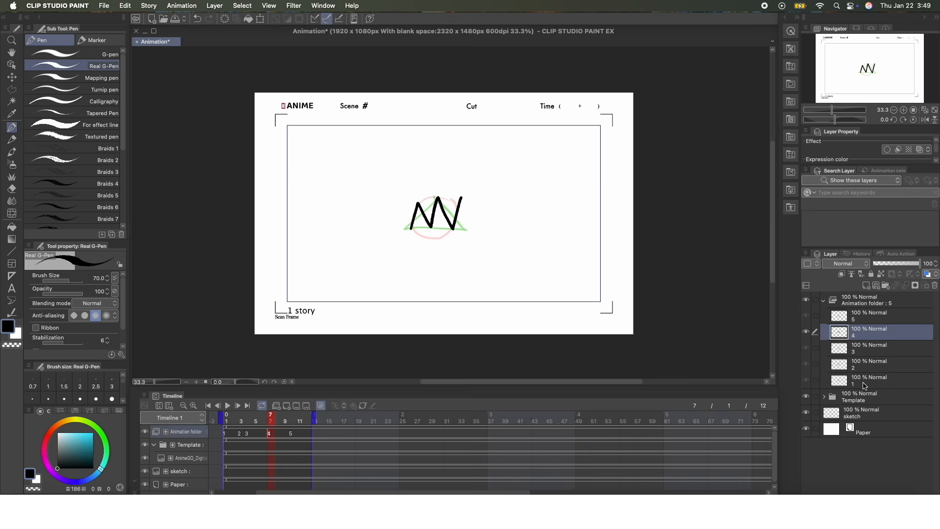
{"action": "left_click", "coordinate": [292, 434]}
{"action": "left_click", "coordinate": [250, 434]}
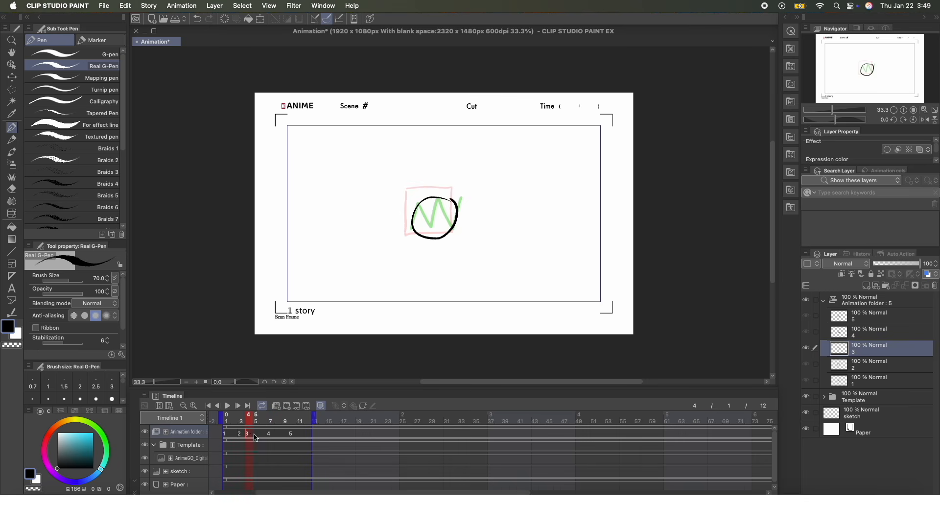
{"action": "left_click_drag", "start_coordinate": [247, 433], "coordinate": [254, 437]}
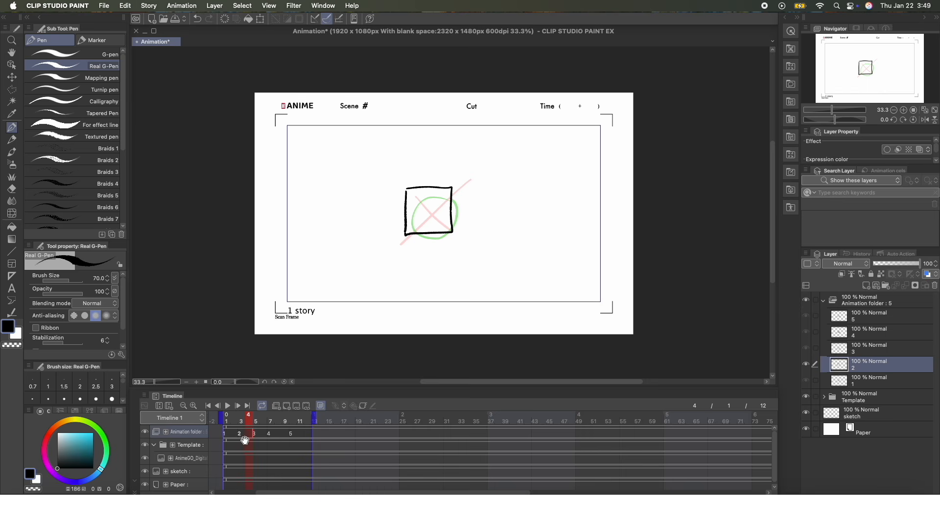
Assign cel 4 to frame 10 of the animation folder in place of cel 5.
{"action": "left_click", "coordinate": [271, 436]}
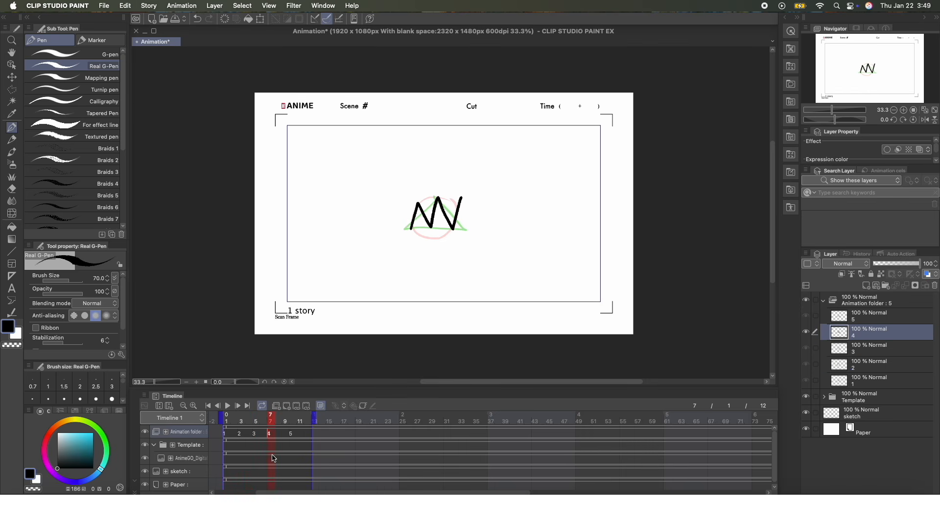
{"action": "left_click", "coordinate": [292, 436]}
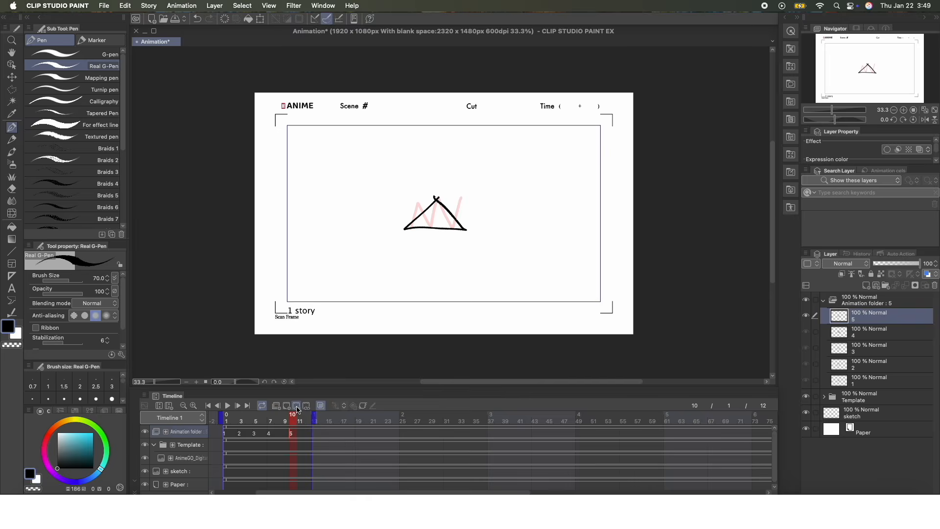
{"action": "left_click", "coordinate": [371, 395]}
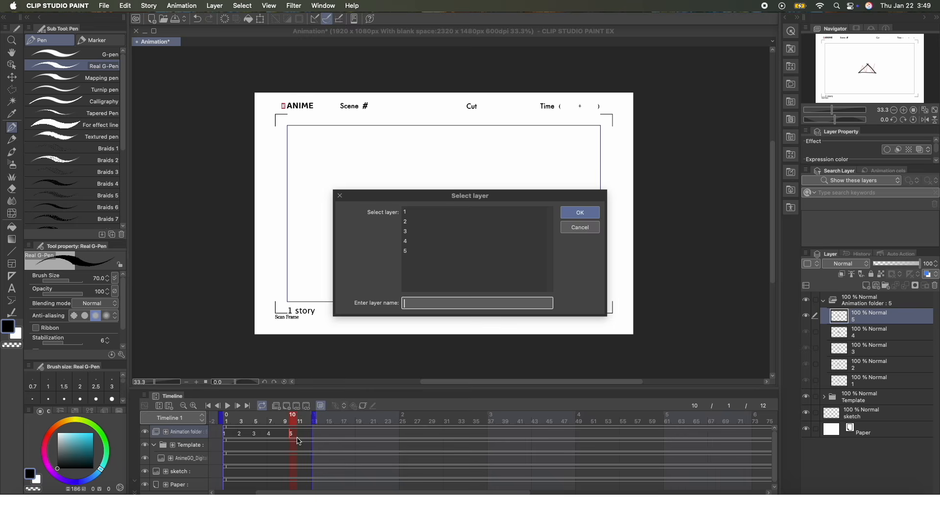
{"action": "left_click", "coordinate": [409, 240]}
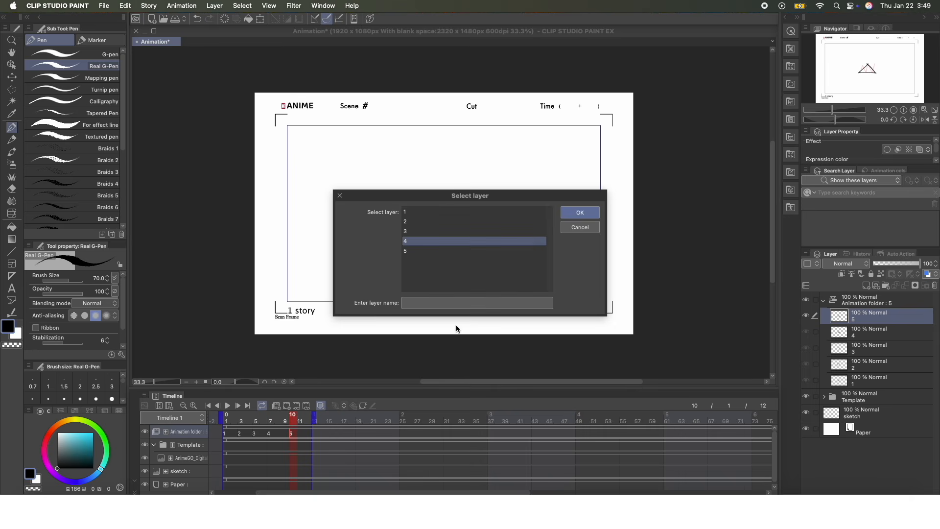
{"action": "left_click", "coordinate": [580, 214]}
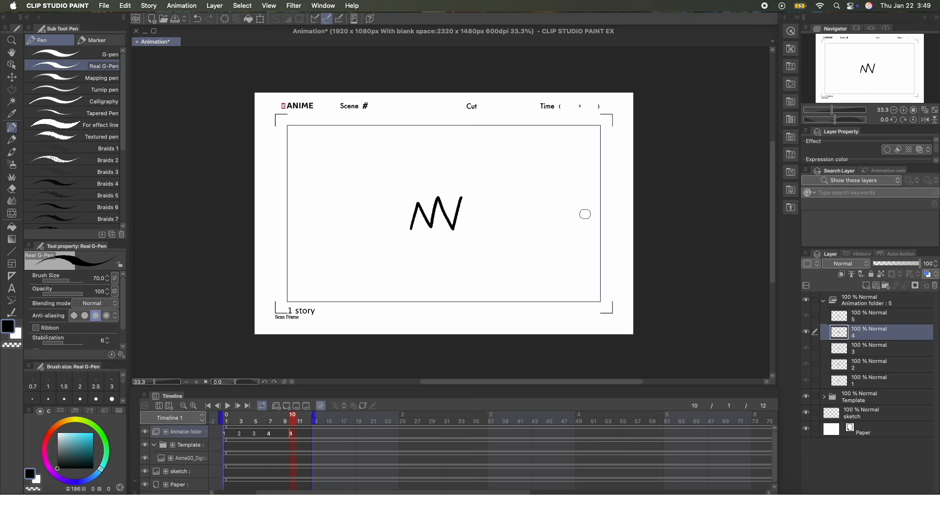
Compare the cels shown at frames 7 and 10, and inspect cel 5 in the layer list.
{"action": "left_click", "coordinate": [269, 433]}
{"action": "left_click", "coordinate": [289, 433]}
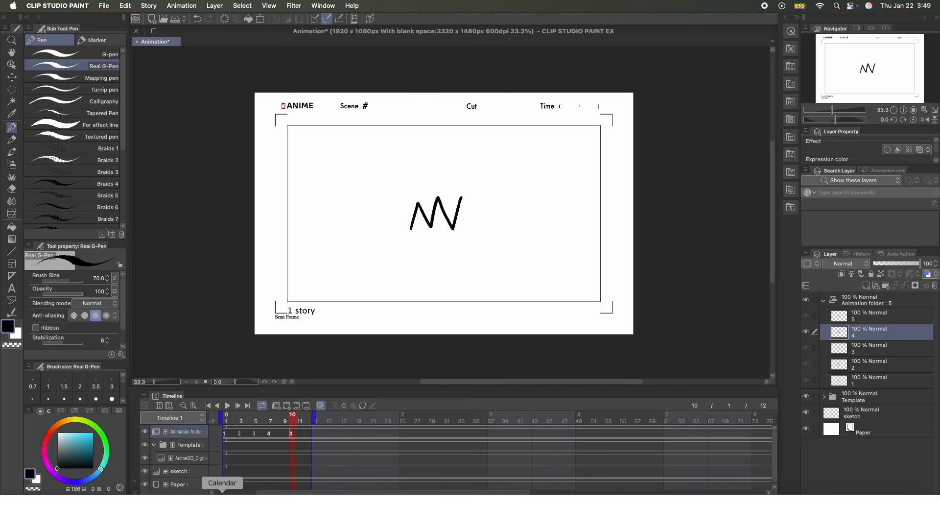
{"action": "left_click", "coordinate": [877, 319]}
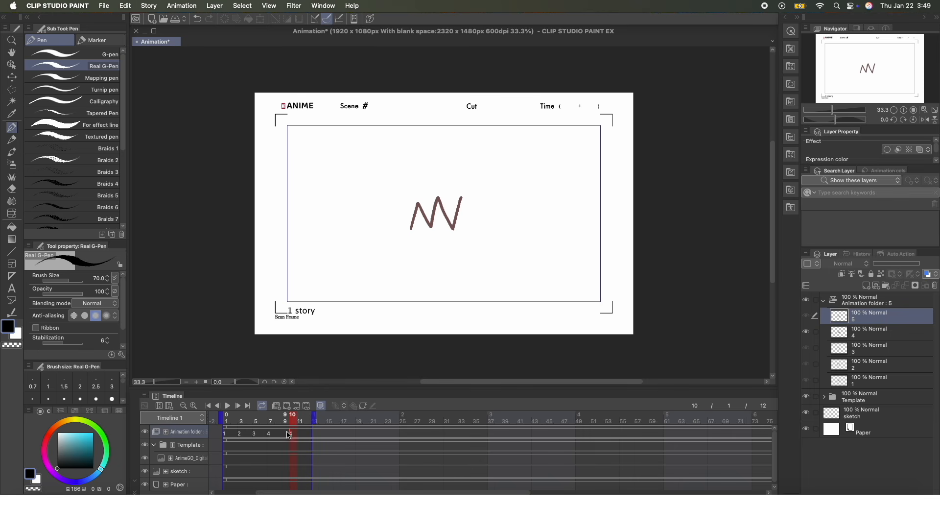
Play back the animation twice to review the timing with cel 4 repeated at frame 10.
{"action": "left_click", "coordinate": [228, 405]}
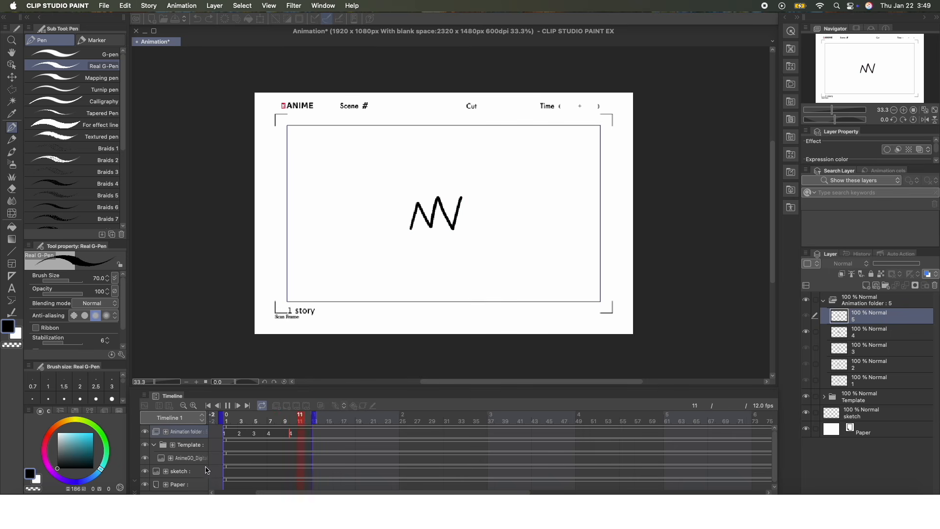
{"action": "left_click", "coordinate": [228, 405]}
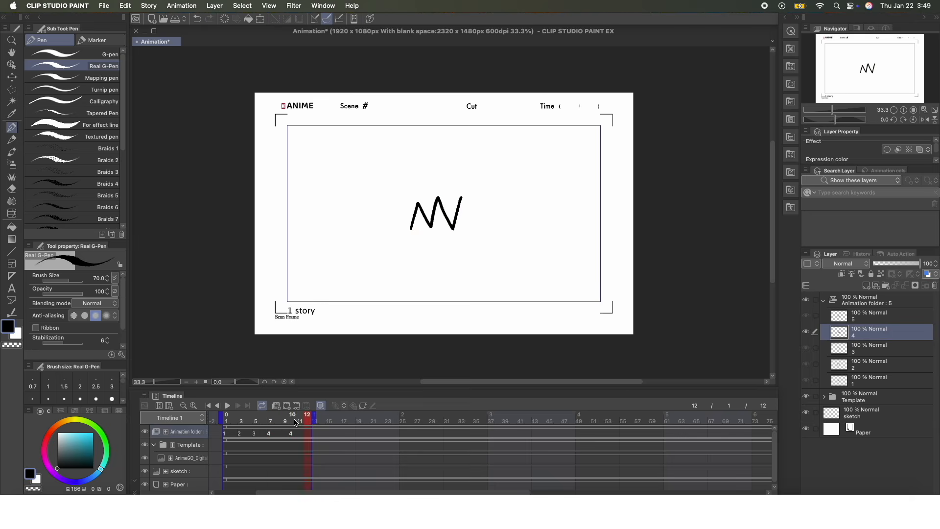
{"action": "left_click", "coordinate": [295, 421]}
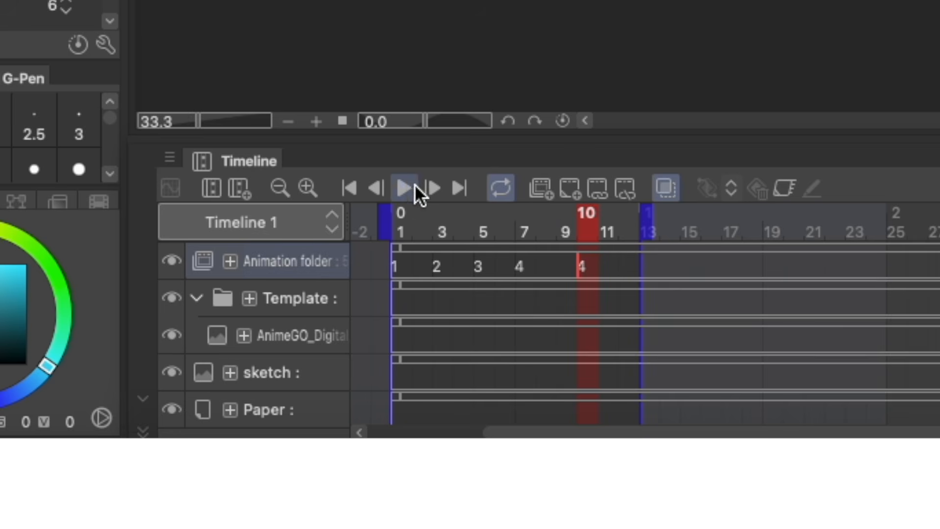
{"action": "left_click", "coordinate": [414, 186]}
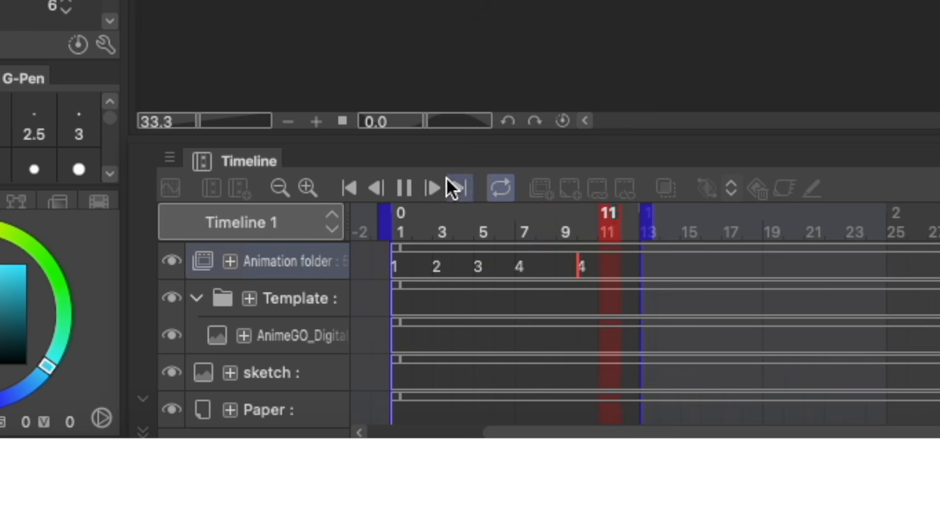
{"action": "left_click", "coordinate": [404, 187]}
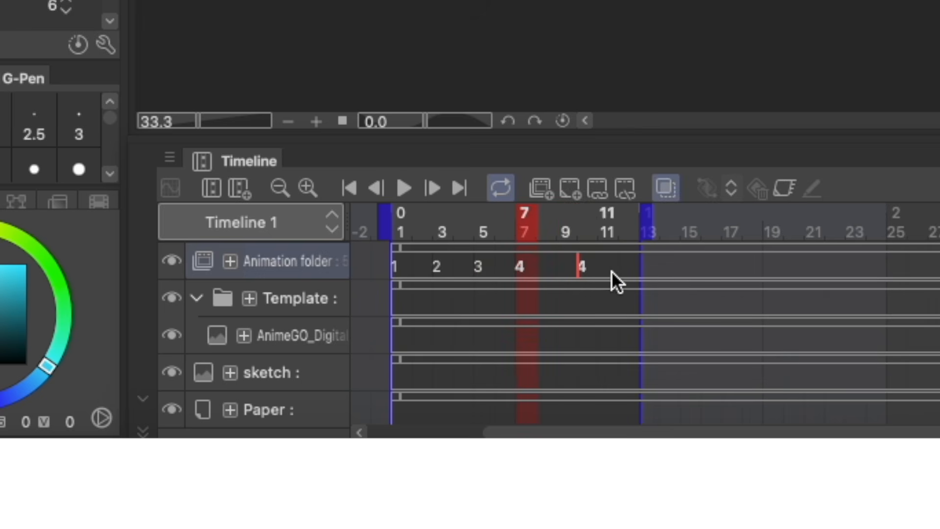
Assign cel 5 to frame 12 of the animation folder.
{"action": "left_click", "coordinate": [621, 264]}
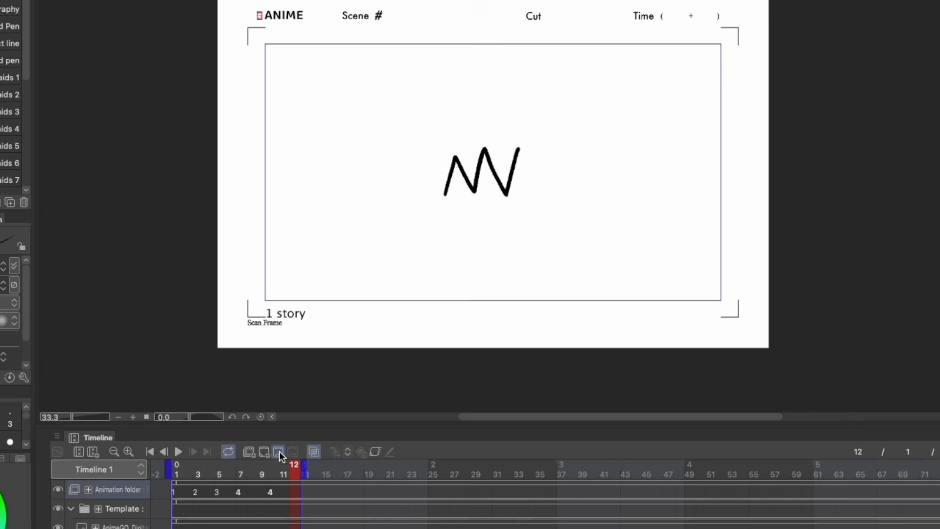
{"action": "left_click", "coordinate": [278, 451]}
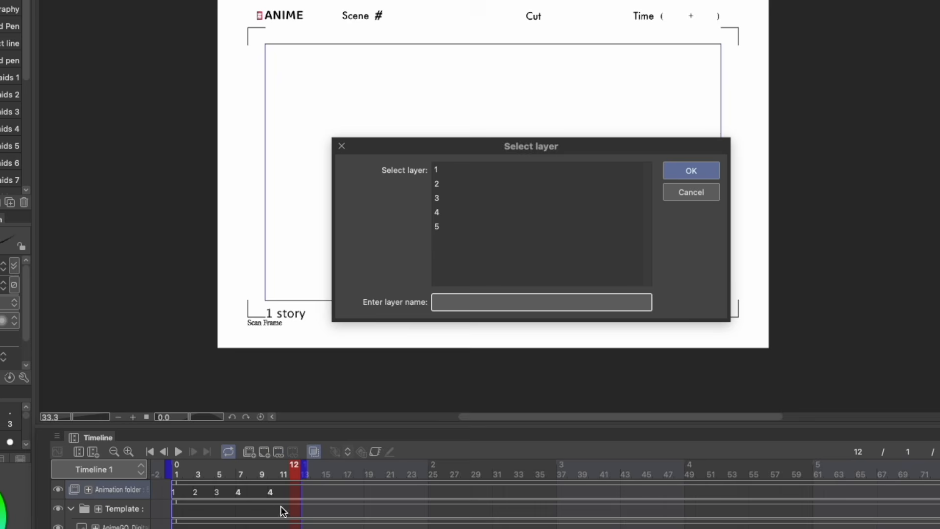
{"action": "left_click", "coordinate": [444, 228]}
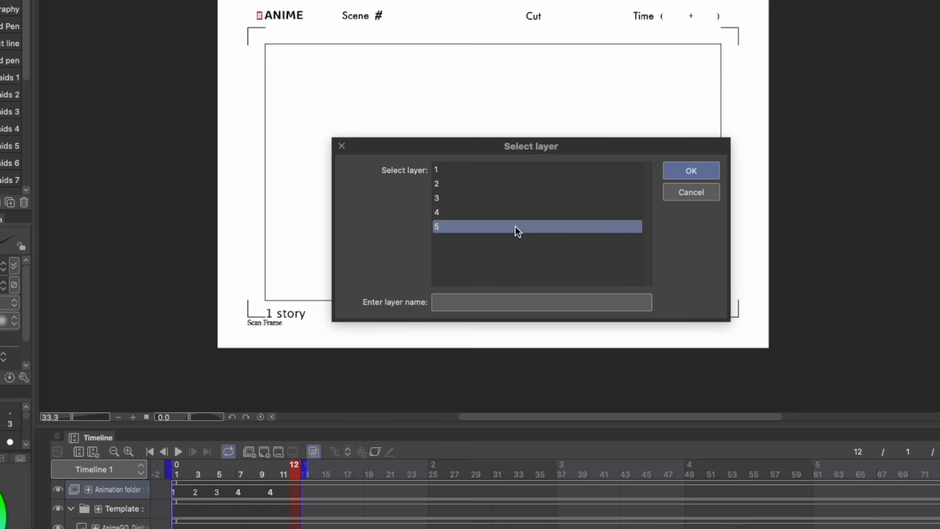
{"action": "left_click", "coordinate": [690, 171]}
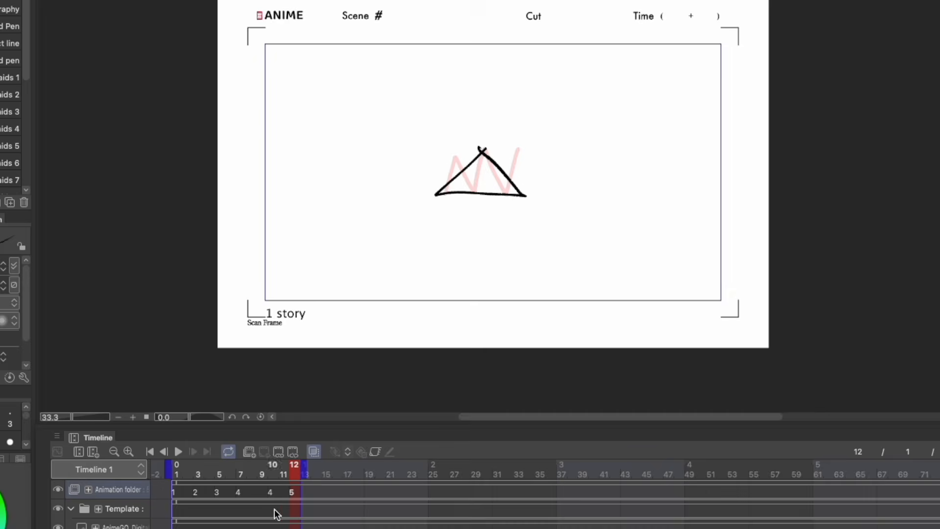
Assign cel 5 to frame 5 in place of cel 3 and play back the animation.
{"action": "left_click", "coordinate": [220, 491]}
{"action": "left_click", "coordinate": [278, 451]}
{"action": "left_click", "coordinate": [490, 226]}
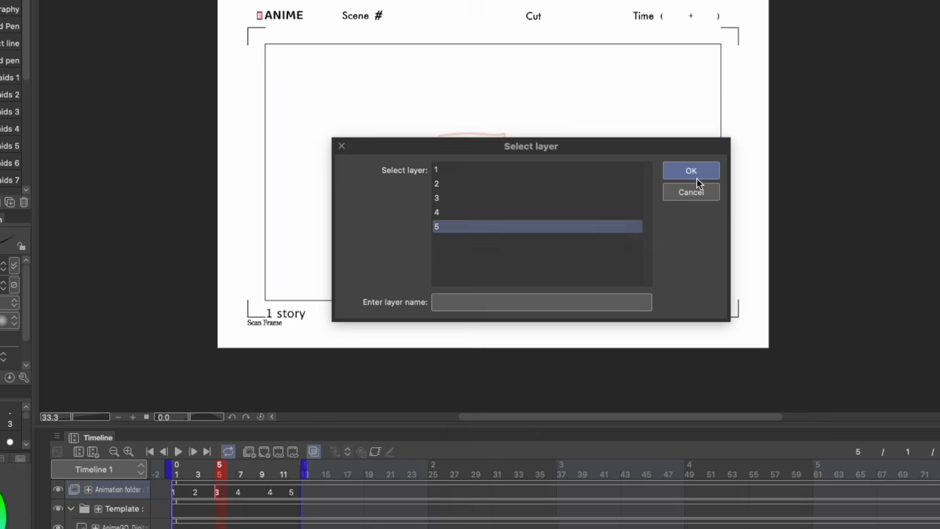
{"action": "left_click", "coordinate": [691, 170]}
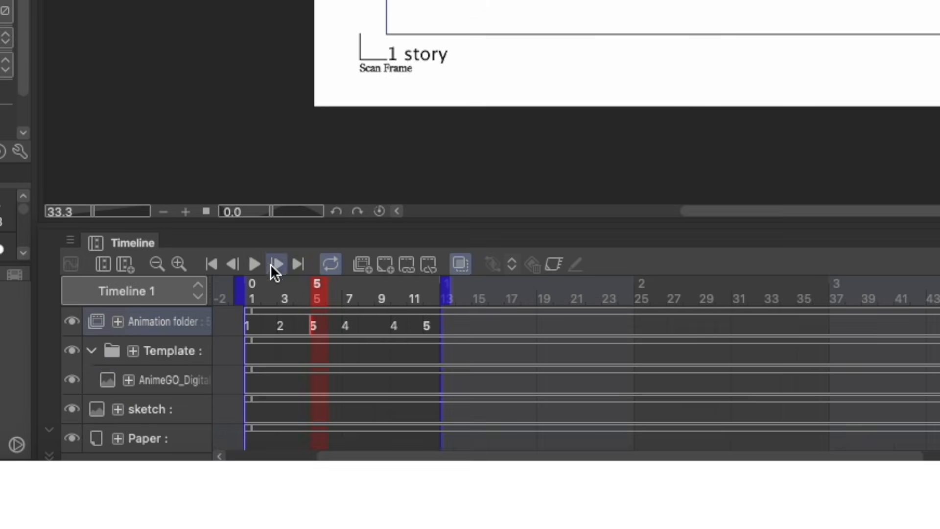
{"action": "left_click", "coordinate": [254, 264]}
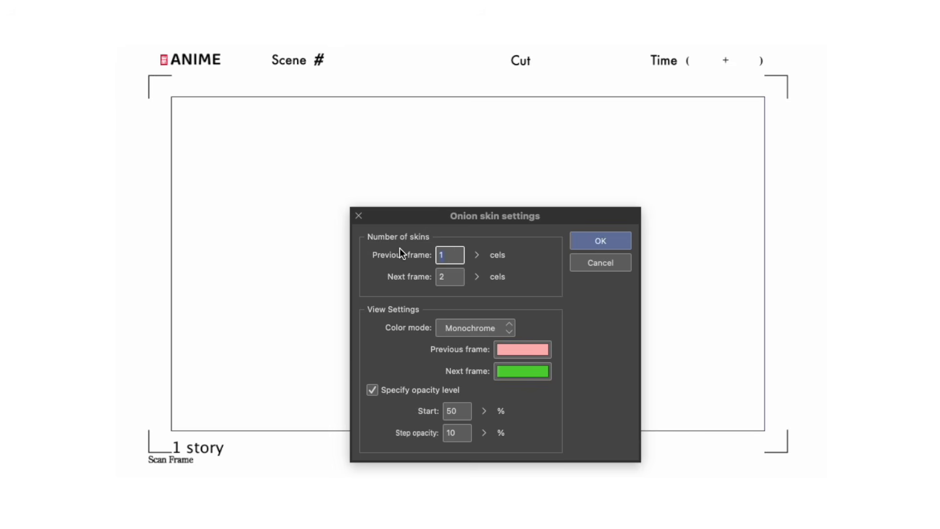
Set the onion skin to show 2 previous cels and advance to the following frame.
{"action": "type", "text": "2"}
{"action": "left_click", "coordinate": [588, 242]}
{"action": "key", "text": "Right"}
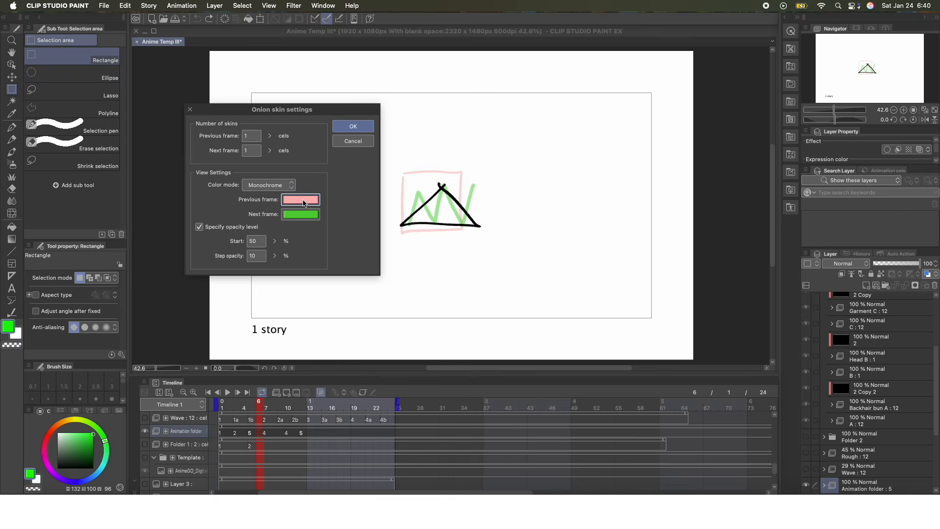
Set the onion skin colors to blue for the previous frame and orange for the next frame.
{"action": "left_click", "coordinate": [303, 200]}
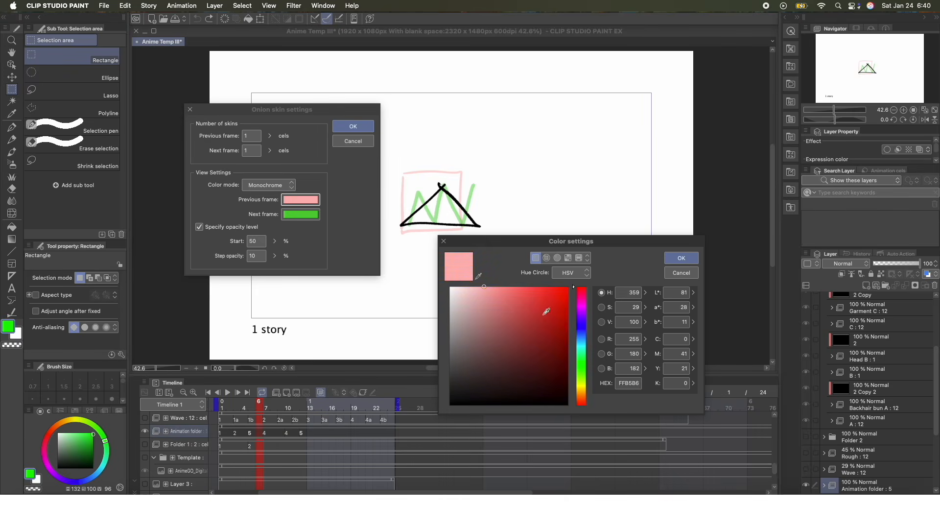
{"action": "left_click", "coordinate": [582, 327]}
{"action": "left_click", "coordinate": [553, 286]}
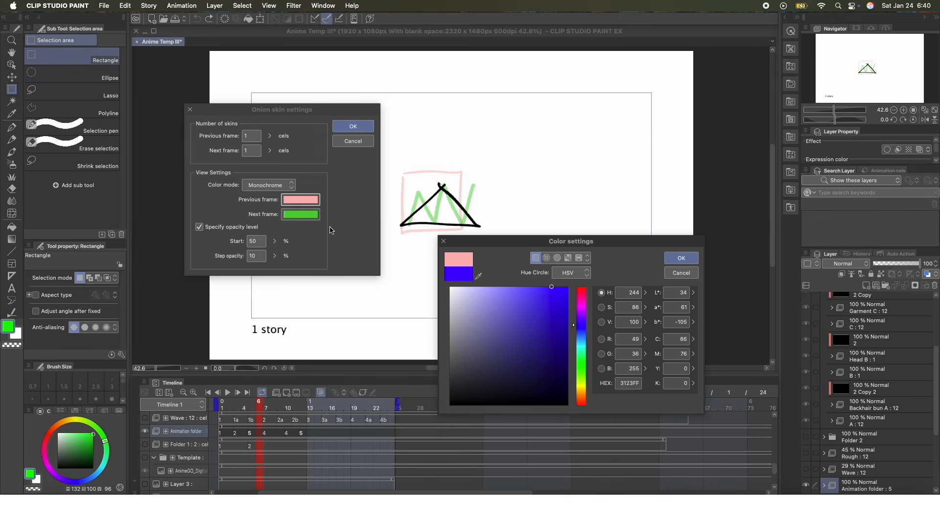
{"action": "left_click", "coordinate": [667, 260]}
{"action": "left_click", "coordinate": [300, 214]}
{"action": "left_click", "coordinate": [582, 394]}
{"action": "left_click", "coordinate": [667, 260]}
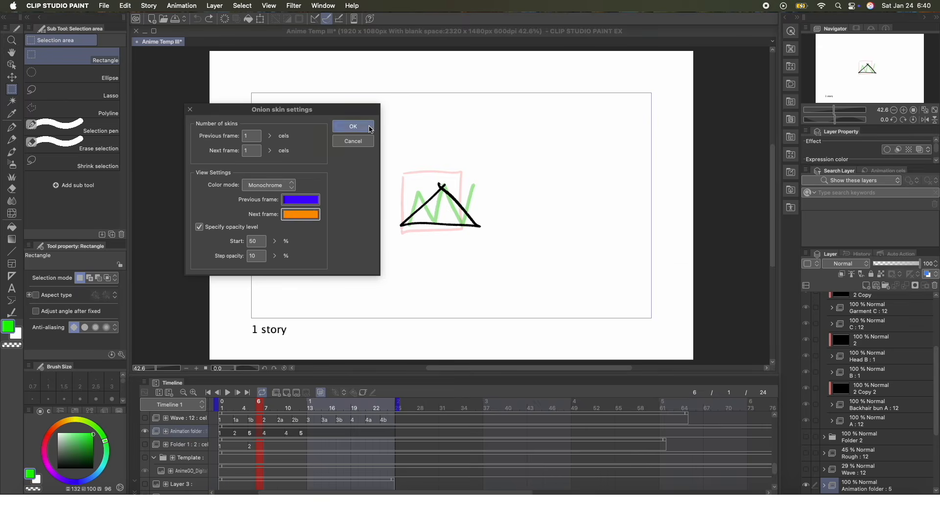
{"action": "left_click", "coordinate": [370, 129]}
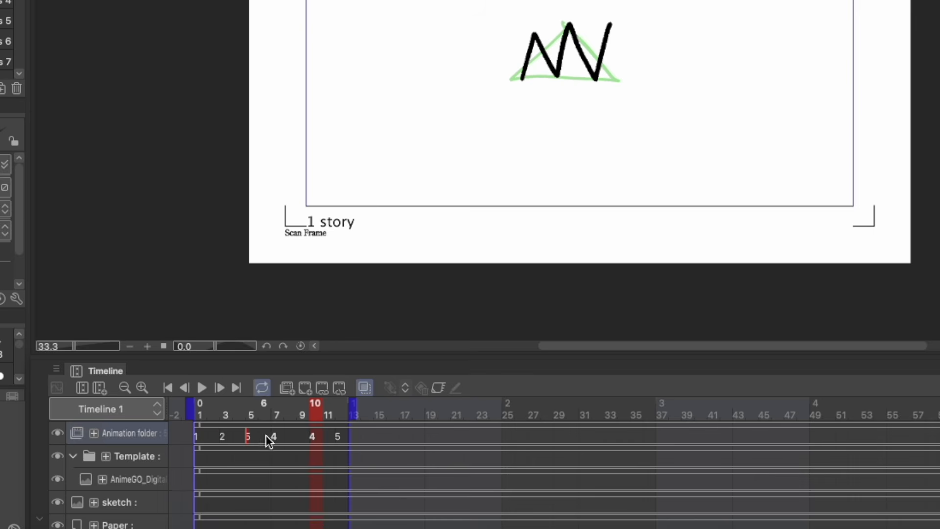
Create a new animation folder above the existing one and add its first cel at frame 1.
{"action": "left_click", "coordinate": [286, 388]}
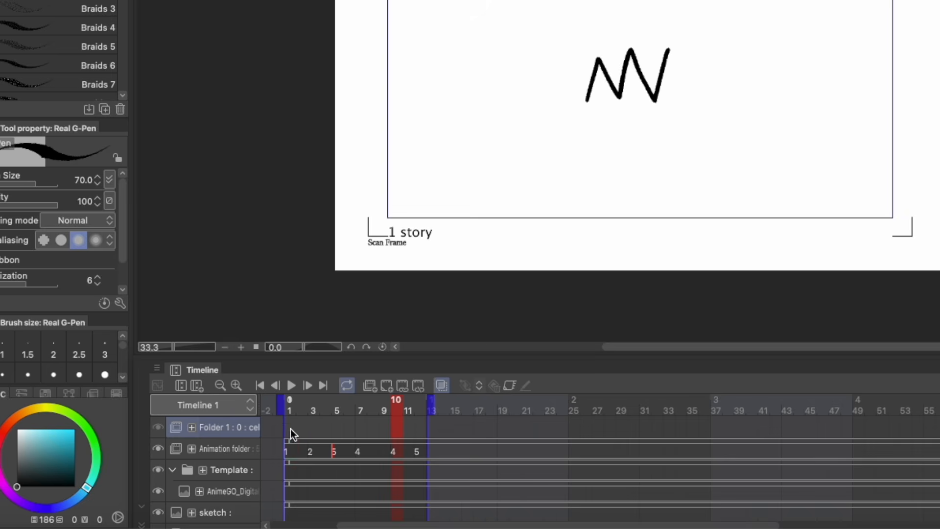
{"action": "left_click", "coordinate": [290, 427]}
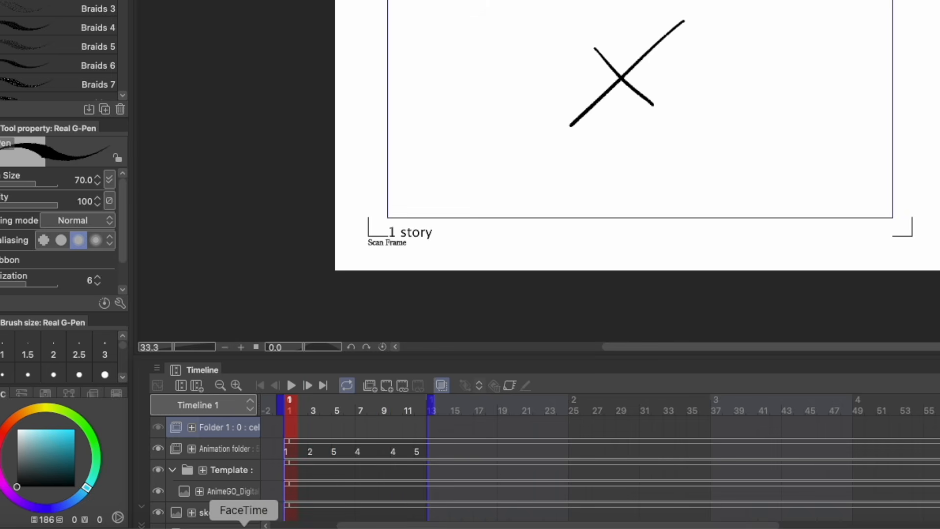
{"action": "left_click", "coordinate": [386, 386]}
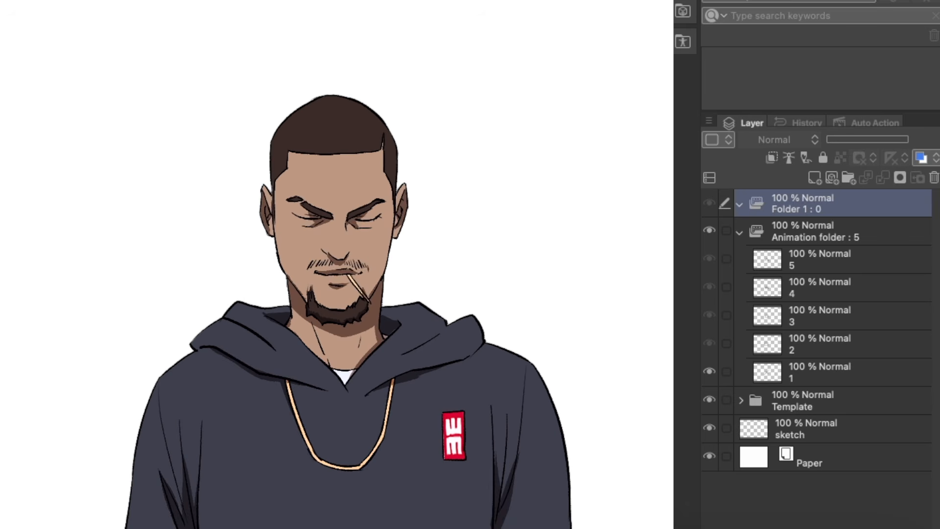
{"action": "key", "text": "super+shift+n"}
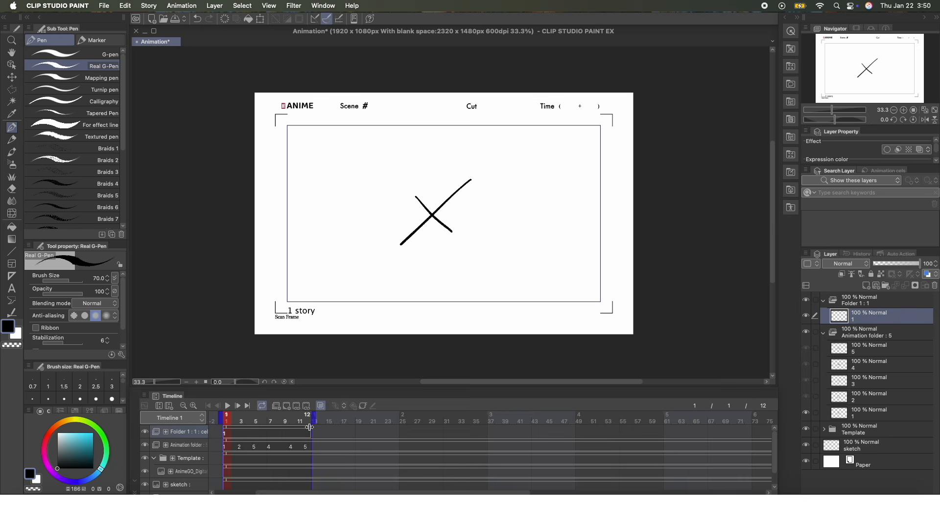
Extend the clip of Folder 1 on the timeline to the 4-second mark.
{"action": "left_click_drag", "start_coordinate": [310, 427], "coordinate": [581, 435]}
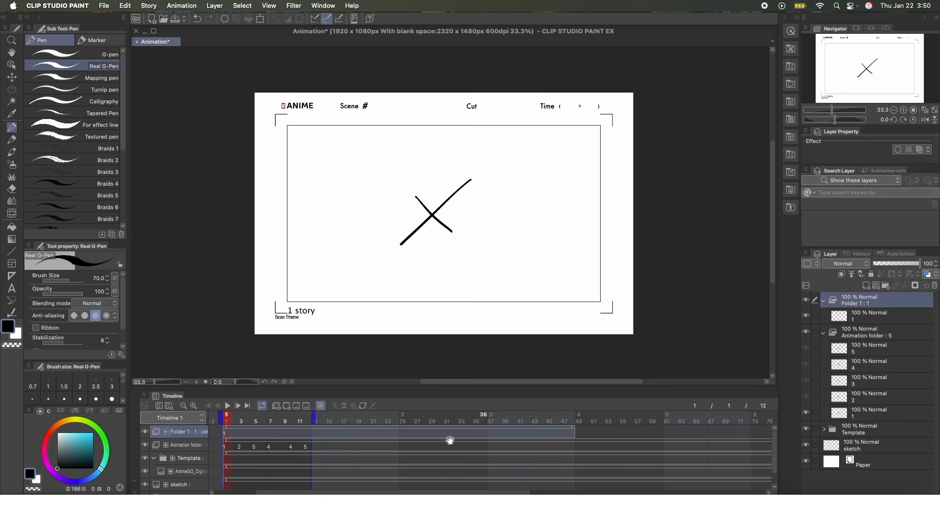
{"action": "left_click", "coordinate": [315, 418]}
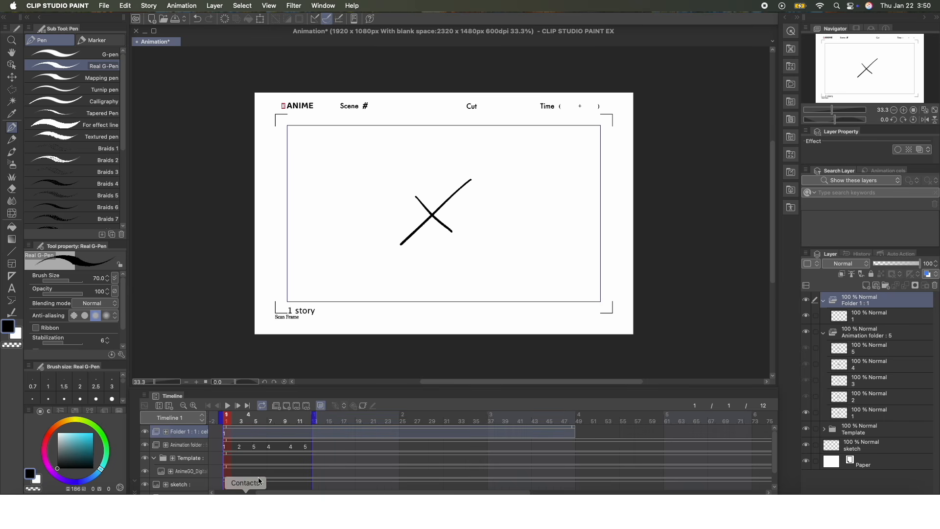
{"action": "left_click", "coordinate": [285, 435]}
Draw a light blue circle around the X on cel 1 of Folder 1 and fill its inside with the same color.
{"action": "left_click", "coordinate": [227, 435]}
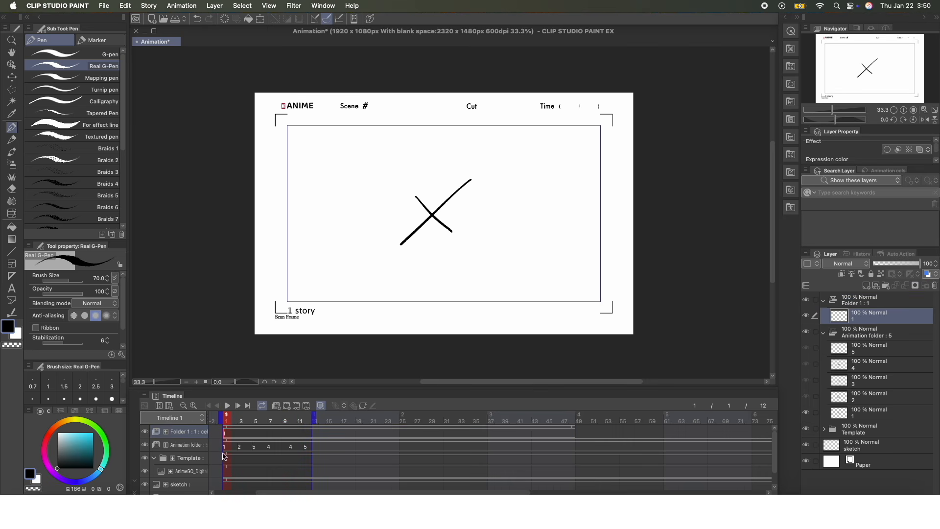
{"action": "left_click", "coordinate": [91, 439]}
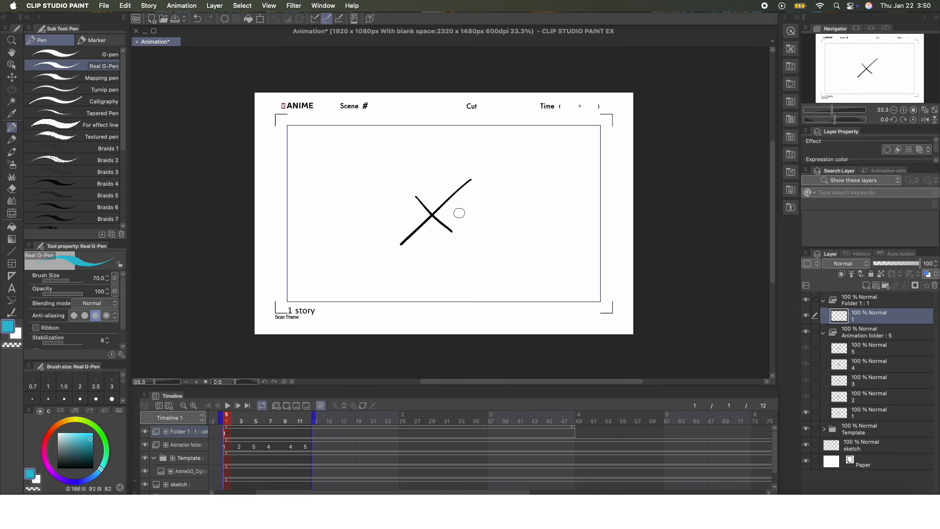
{"action": "mouse_move", "coordinate": [477, 220]}
{"action": "left_mouse_down"}
{"action": "mouse_move", "coordinate": [477, 189]}
{"action": "mouse_move", "coordinate": [389, 193]}
{"action": "mouse_move", "coordinate": [450, 255]}
{"action": "mouse_move", "coordinate": [486, 173]}
{"action": "mouse_move", "coordinate": [484, 225]}
{"action": "mouse_move", "coordinate": [476, 196]}
{"action": "left_mouse_up"}
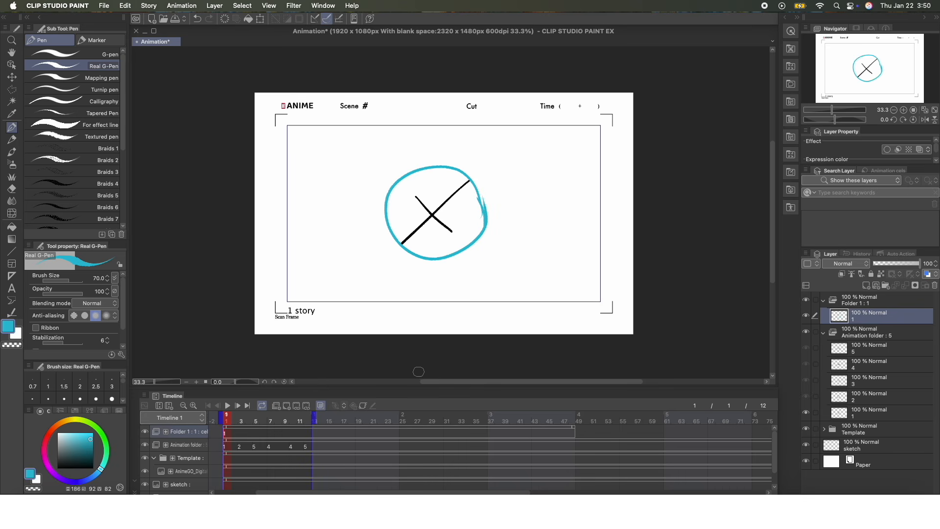
{"action": "key", "text": "g"}
{"action": "key", "text": "g"}
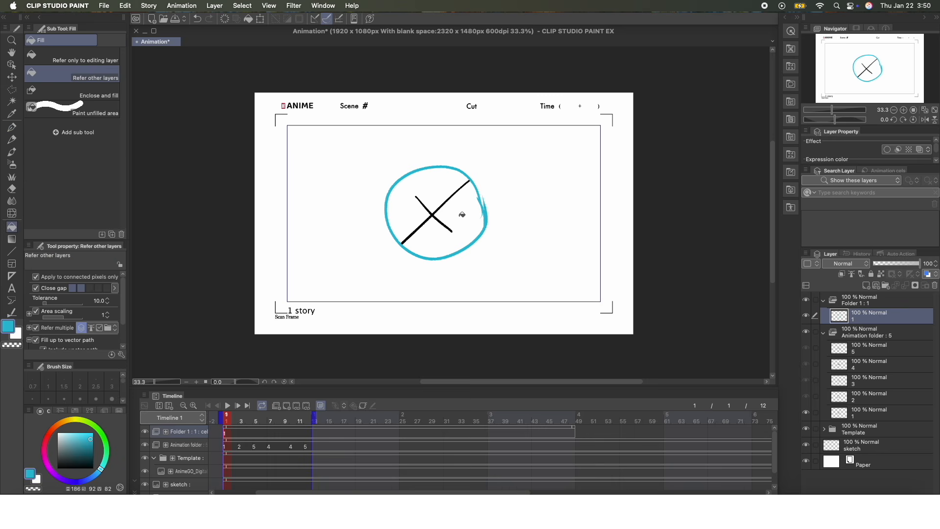
{"action": "left_click", "coordinate": [463, 213]}
{"action": "left_click", "coordinate": [446, 190]}
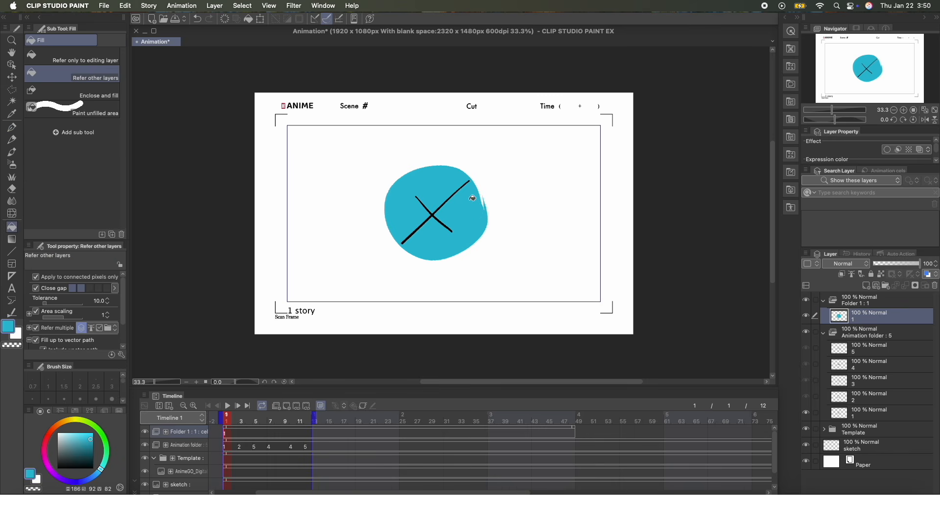
{"action": "key", "text": "p"}
Play the animation with the playback range ending at frame 1, and again with the range end restored to frame 12.
{"action": "left_click_drag", "start_coordinate": [313, 417], "coordinate": [231, 418]}
{"action": "left_click", "coordinate": [227, 406]}
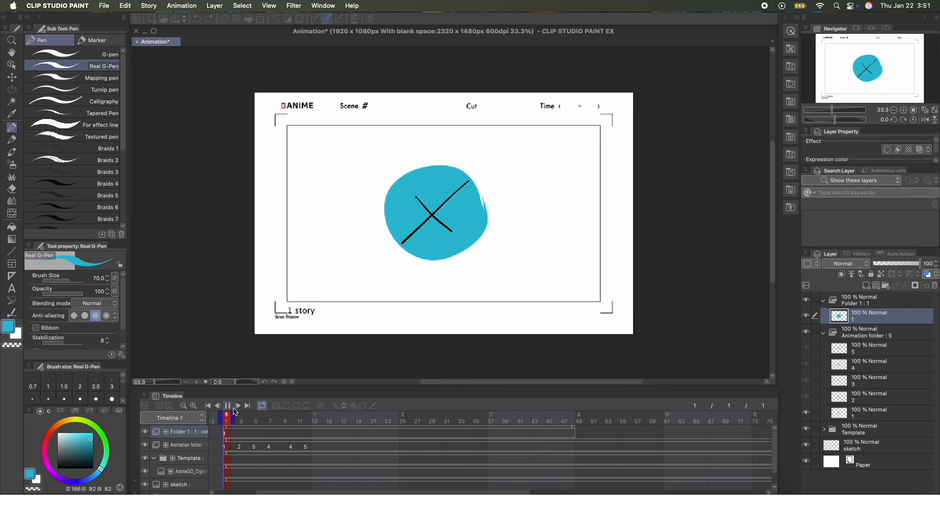
{"action": "left_click", "coordinate": [229, 406]}
{"action": "left_click_drag", "start_coordinate": [234, 419], "coordinate": [315, 417]}
{"action": "left_click", "coordinate": [228, 405]}
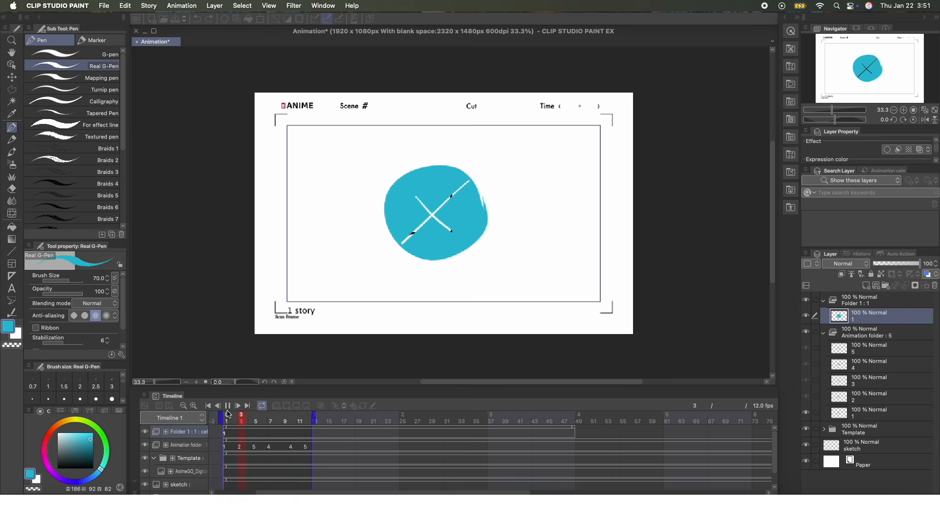
{"action": "left_click", "coordinate": [232, 414]}
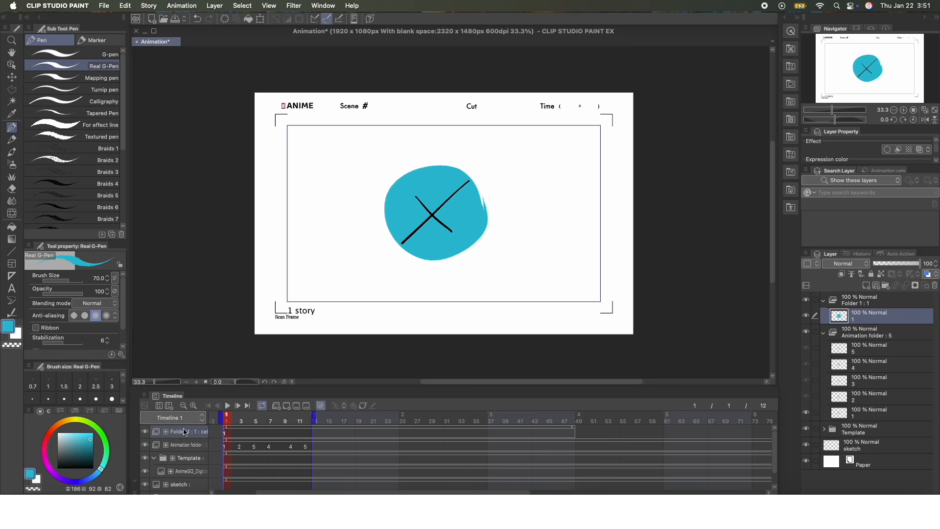
Move Folder 1 below the Animation folder on the timeline and play back the result.
{"action": "left_click_drag", "start_coordinate": [181, 433], "coordinate": [183, 454]}
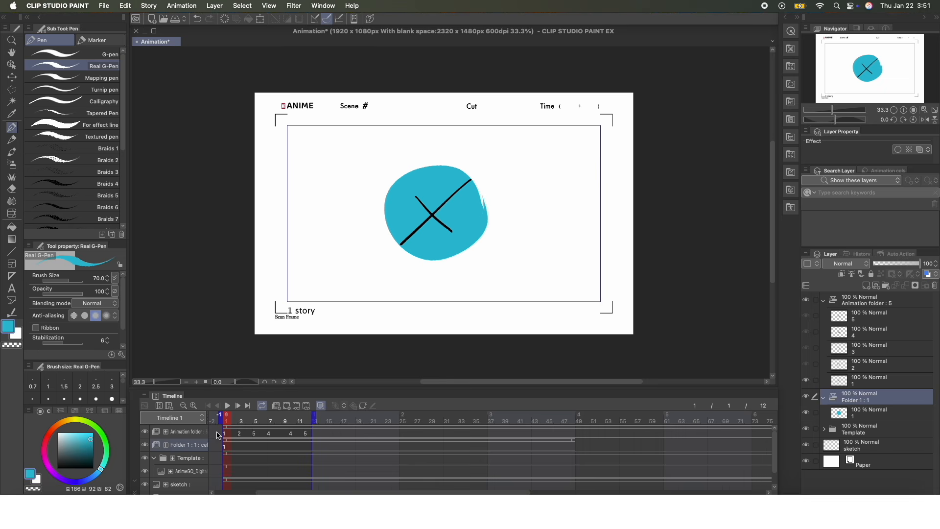
{"action": "left_click", "coordinate": [227, 407]}
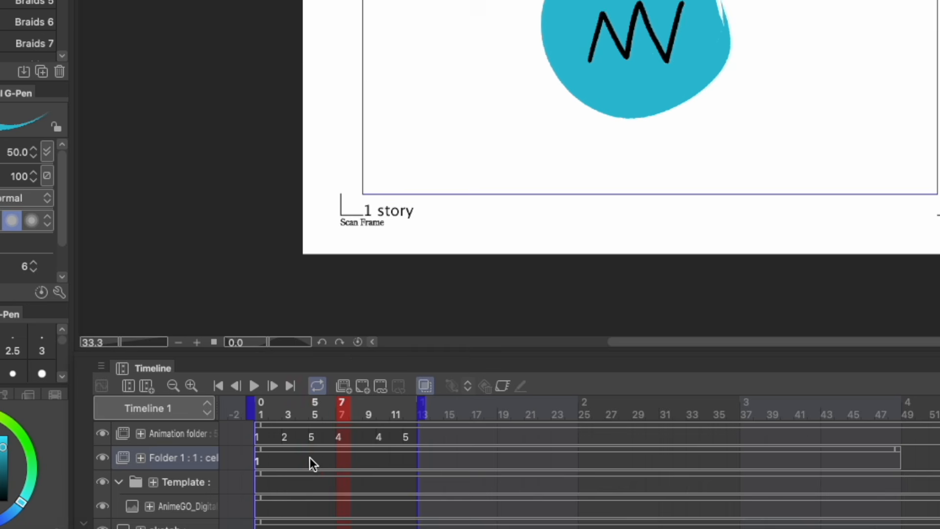
Add a new cel at frame 5 of Folder 1 and paint a magenta disc behind the triangle with brush size 600.
{"action": "left_click", "coordinate": [252, 445]}
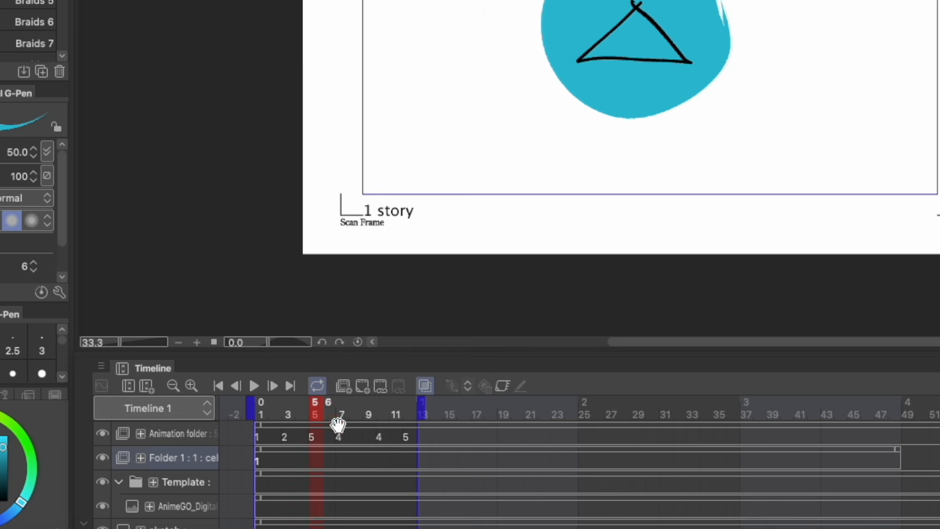
{"action": "left_click", "coordinate": [364, 386]}
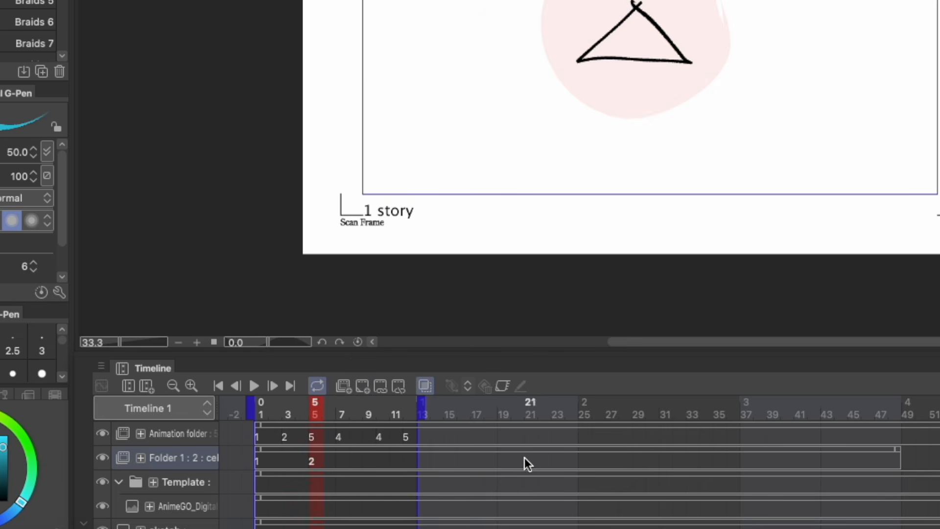
{"action": "mouse_move", "coordinate": [100, 471]}
{"action": "left_mouse_down"}
{"action": "mouse_move", "coordinate": [100, 431]}
{"action": "mouse_move", "coordinate": [44, 455]}
{"action": "left_mouse_up"}
{"action": "key", "text": "bracketright"}
{"action": "key", "text": "bracketright"}
{"action": "key", "text": "bracketright"}
{"action": "key", "text": "bracketright"}
{"action": "key", "text": "bracketright"}
{"action": "key", "text": "bracketright"}
{"action": "key", "text": "bracketright"}
{"action": "key", "text": "bracketright"}
{"action": "key", "text": "bracketright"}
{"action": "key", "text": "bracketright"}
{"action": "key", "text": "bracketright"}
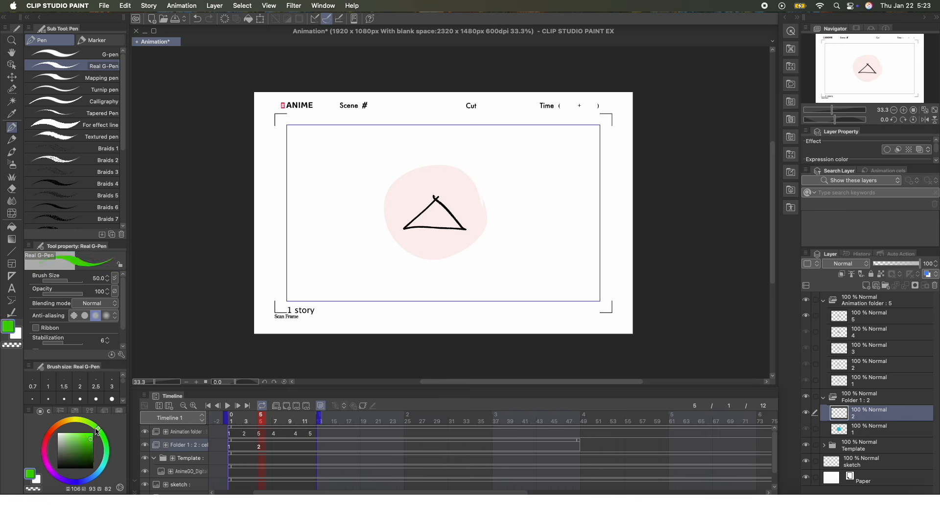
{"action": "key", "text": "bracketright"}
{"action": "key", "text": "bracketright"}
{"action": "mouse_move", "coordinate": [434, 215]}
{"action": "left_mouse_down"}
{"action": "mouse_move", "coordinate": [460, 195]}
{"action": "mouse_move", "coordinate": [420, 199]}
{"action": "left_mouse_up"}
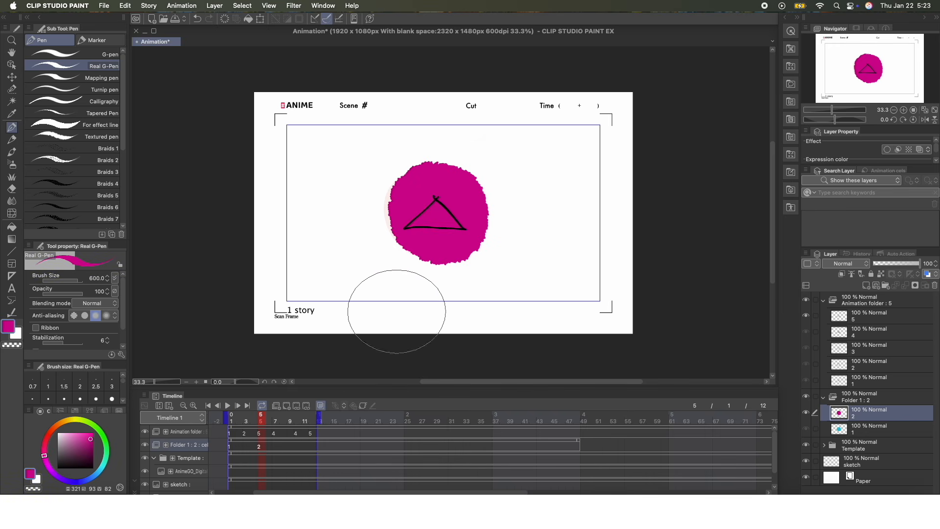
Play back the animation with both folders, check frame 7, and collapse the Animation folder in the layer list.
{"action": "left_click", "coordinate": [227, 405]}
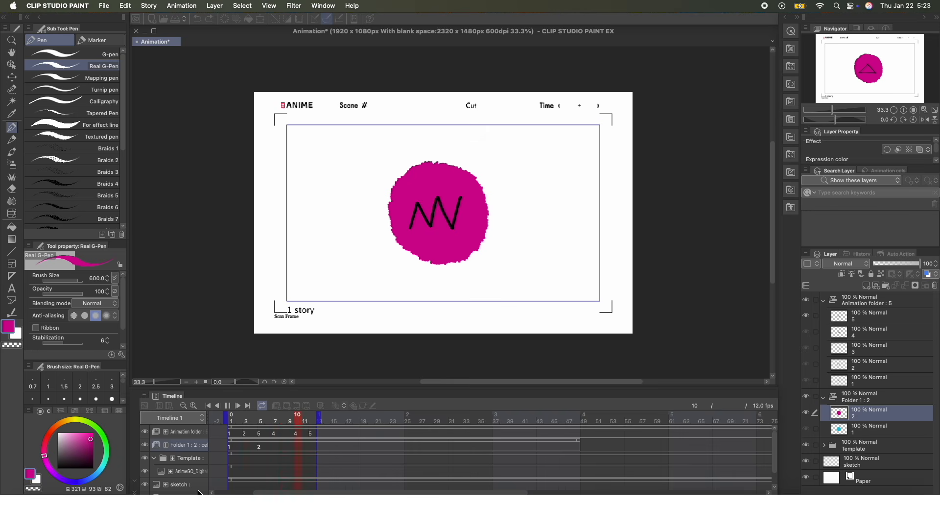
{"action": "left_click", "coordinate": [227, 406]}
{"action": "left_click_drag", "start_coordinate": [223, 421], "coordinate": [230, 422]}
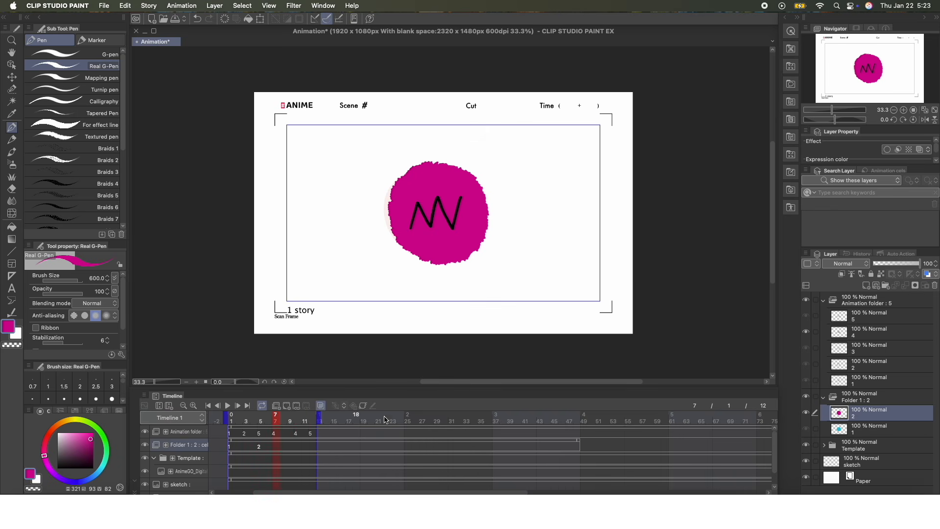
{"action": "left_click", "coordinate": [824, 300]}
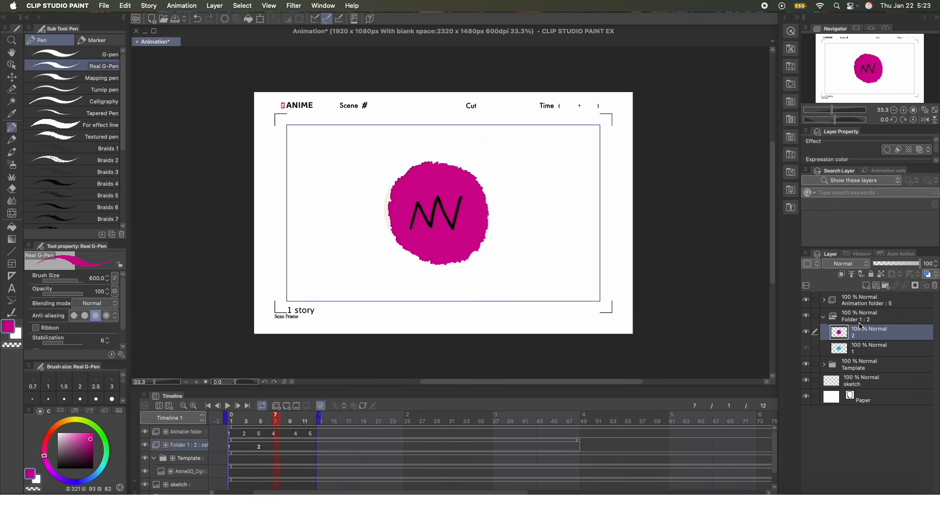
Collapse Folder 1, and with both animation folders hidden, paint a wavy magenta stroke across the full canvas width on the sketch layer.
{"action": "left_click", "coordinate": [824, 316]}
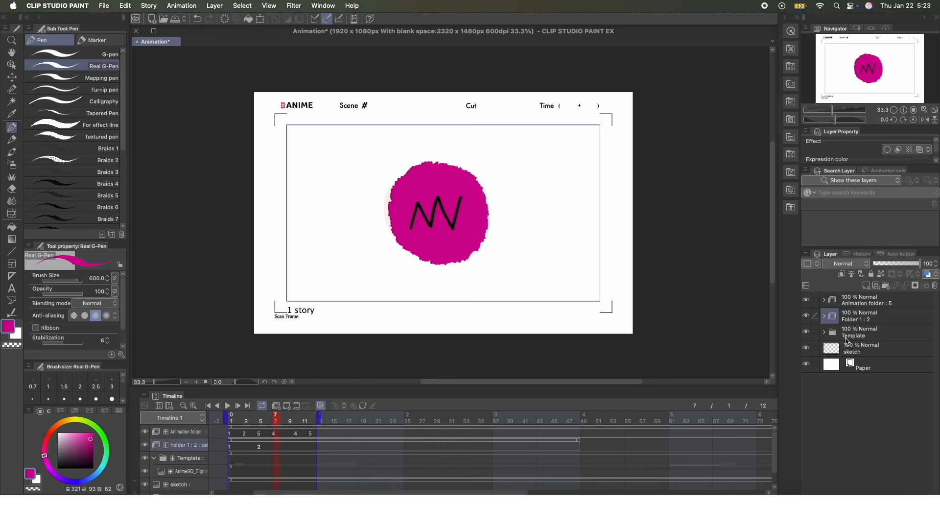
{"action": "left_click", "coordinate": [806, 299]}
{"action": "left_click", "coordinate": [806, 315]}
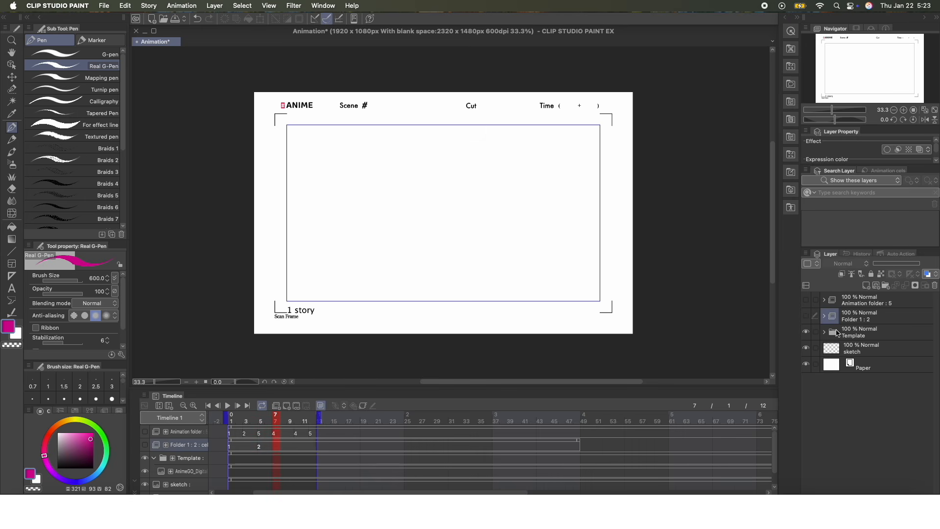
{"action": "left_click", "coordinate": [857, 352]}
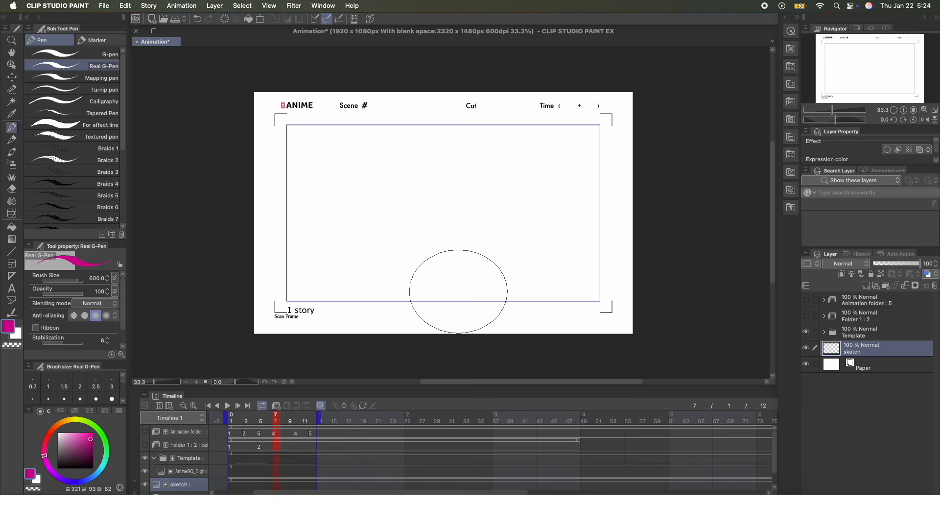
{"action": "mouse_move", "coordinate": [646, 259]}
{"action": "left_mouse_down"}
{"action": "mouse_move", "coordinate": [388, 250]}
{"action": "mouse_move", "coordinate": [245, 217]}
{"action": "left_mouse_up"}
Show the Animation folder and Folder 1 again and play back the animation over the static sketch layer.
{"action": "left_click", "coordinate": [806, 299]}
{"action": "left_click", "coordinate": [805, 316]}
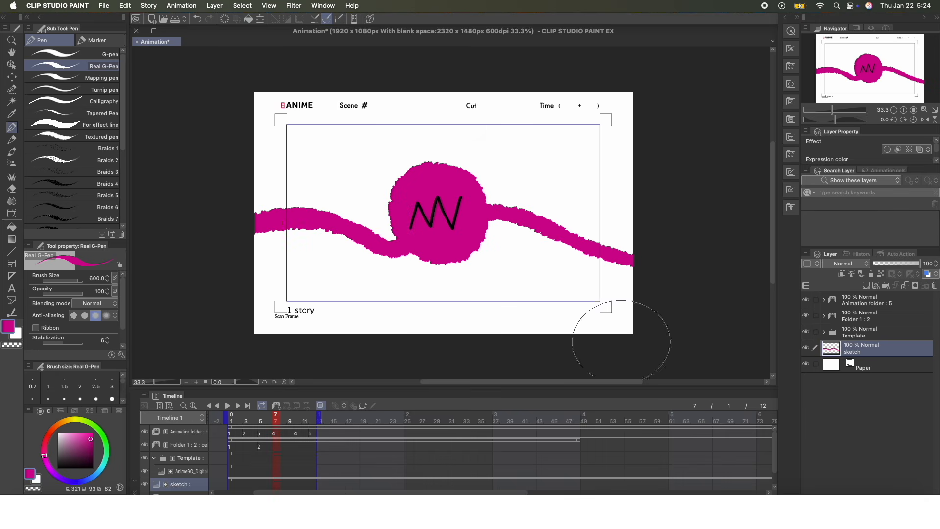
{"action": "left_click", "coordinate": [228, 406]}
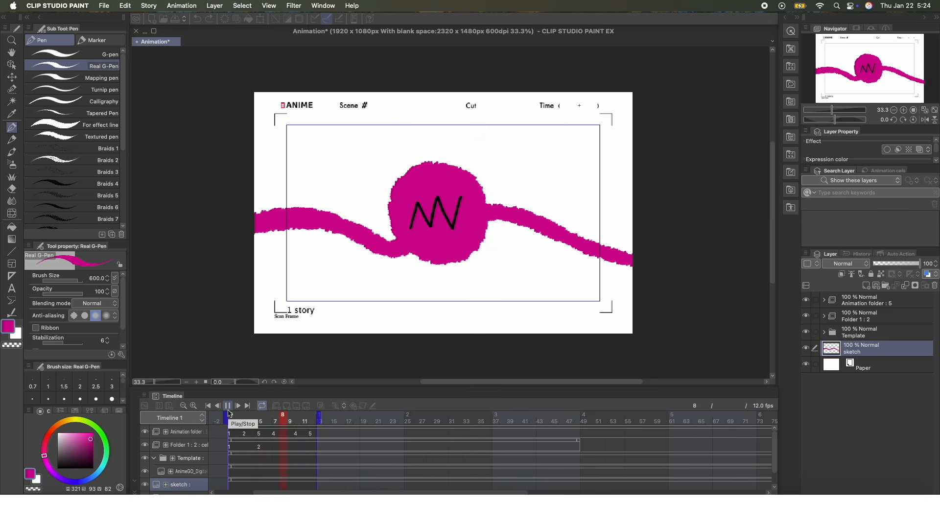
{"action": "left_click", "coordinate": [228, 405]}
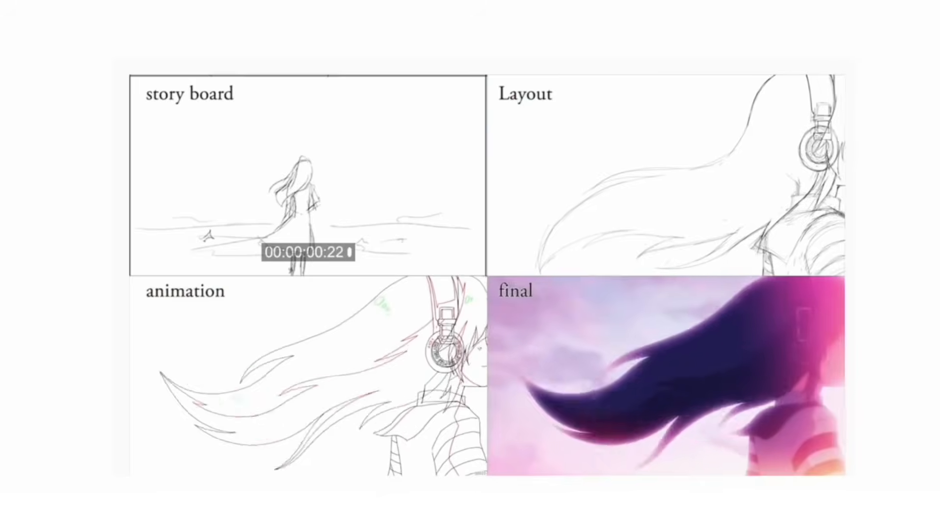
{"action": "left_click", "coordinate": [537, 445]}
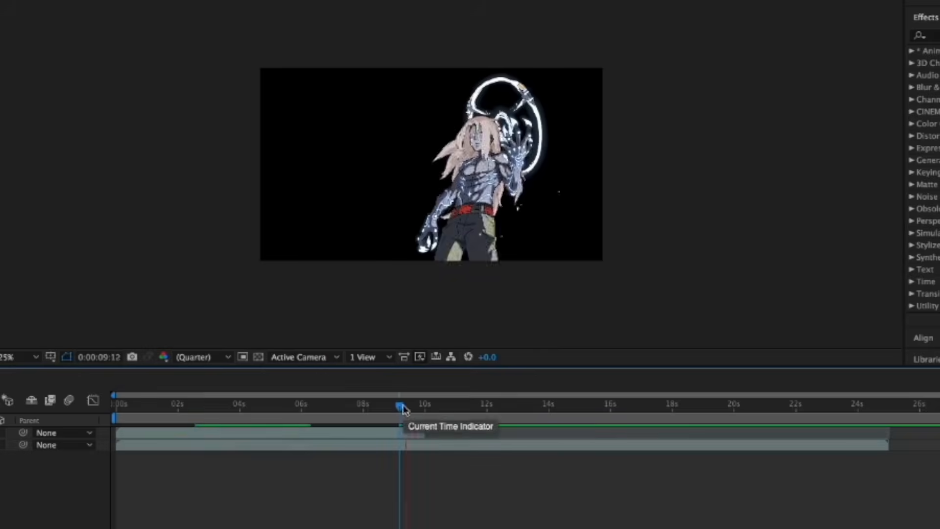
In After Effects, scrub the character composition to 0:00:10:18 and preview it from near the start of the timeline.
{"action": "left_click_drag", "start_coordinate": [402, 408], "coordinate": [443, 405]}
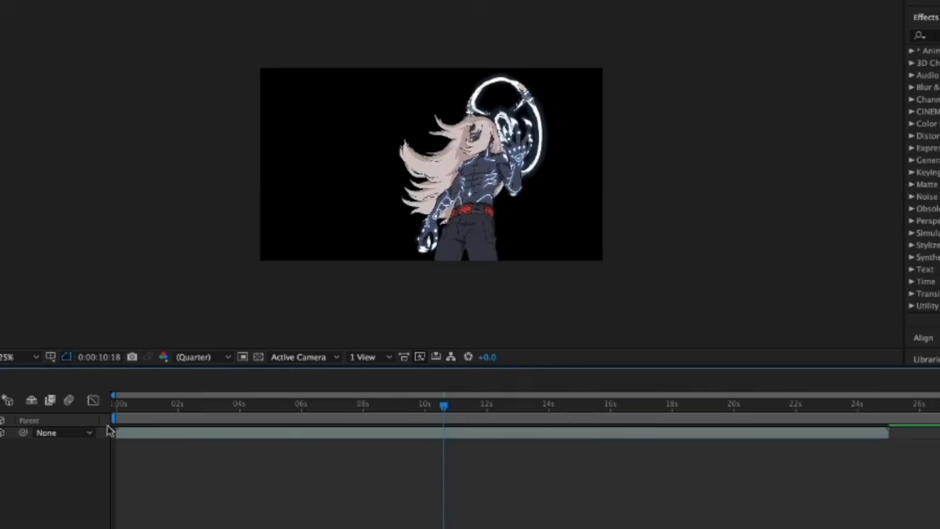
{"action": "left_click", "coordinate": [122, 406]}
{"action": "key", "text": "space"}
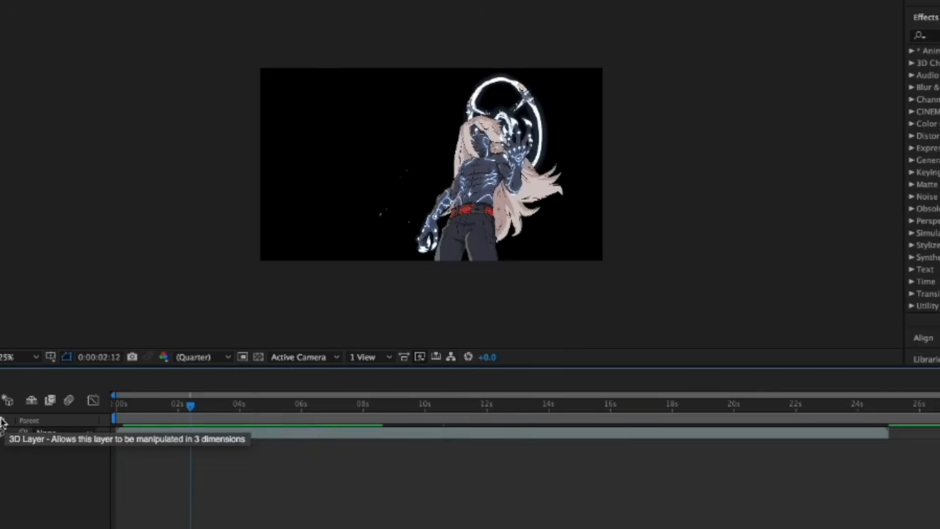